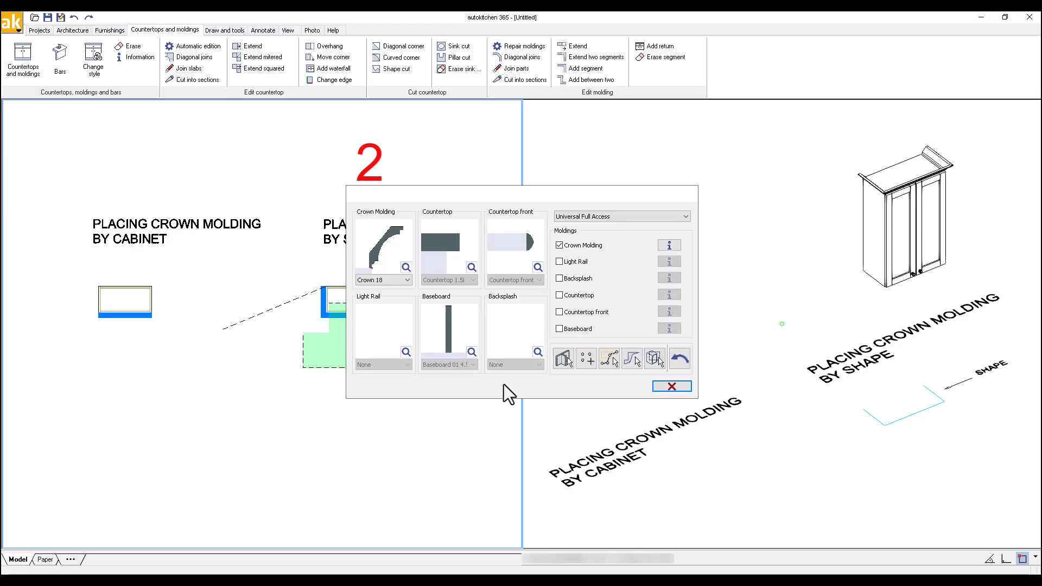
Close the moldings setup and repair the crown moldings on the two sample cabinets, excluding light rail, backsplash and baseboard.
{"action": "left_click", "coordinate": [670, 386]}
{"action": "scroll", "coordinate": [411, 409], "scroll_direction": "down", "scroll_amount": 4}
{"action": "scroll", "coordinate": [410, 409], "scroll_direction": "up", "scroll_amount": 5}
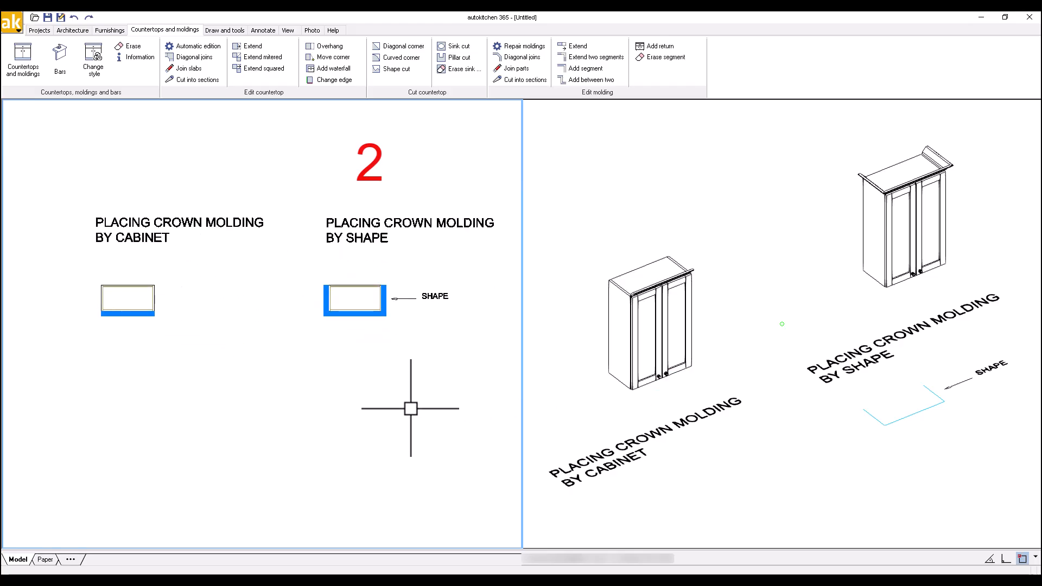
{"action": "middle_click_drag", "start_coordinate": [427, 395], "coordinate": [400, 397]}
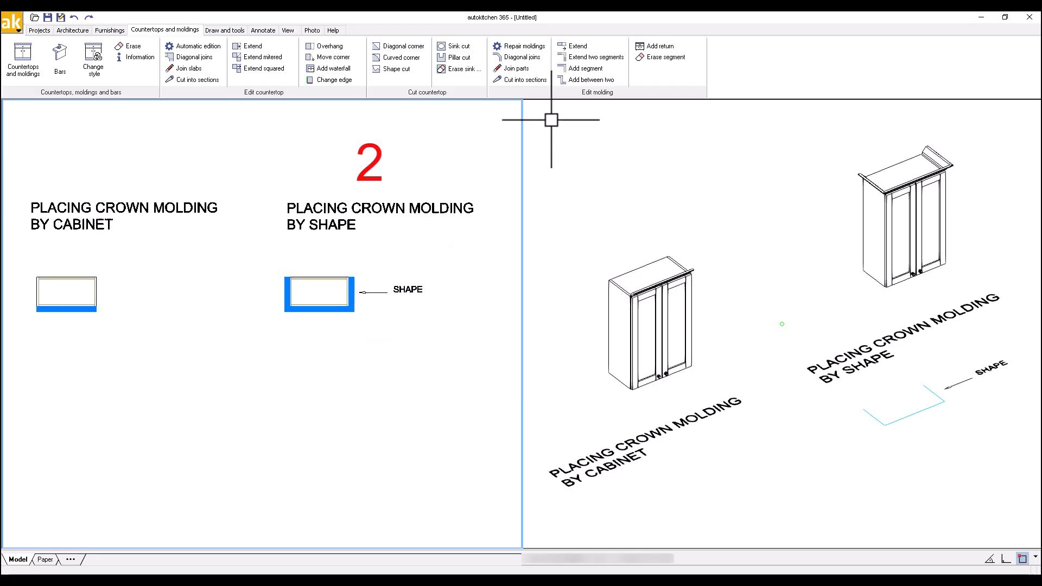
{"action": "left_click", "coordinate": [525, 47]}
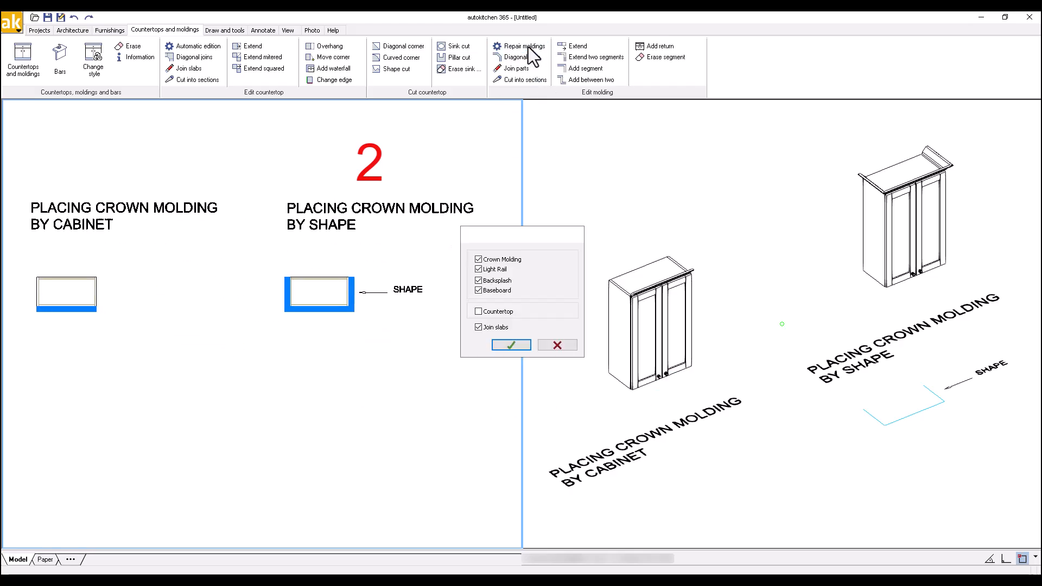
{"action": "left_click", "coordinate": [495, 280]}
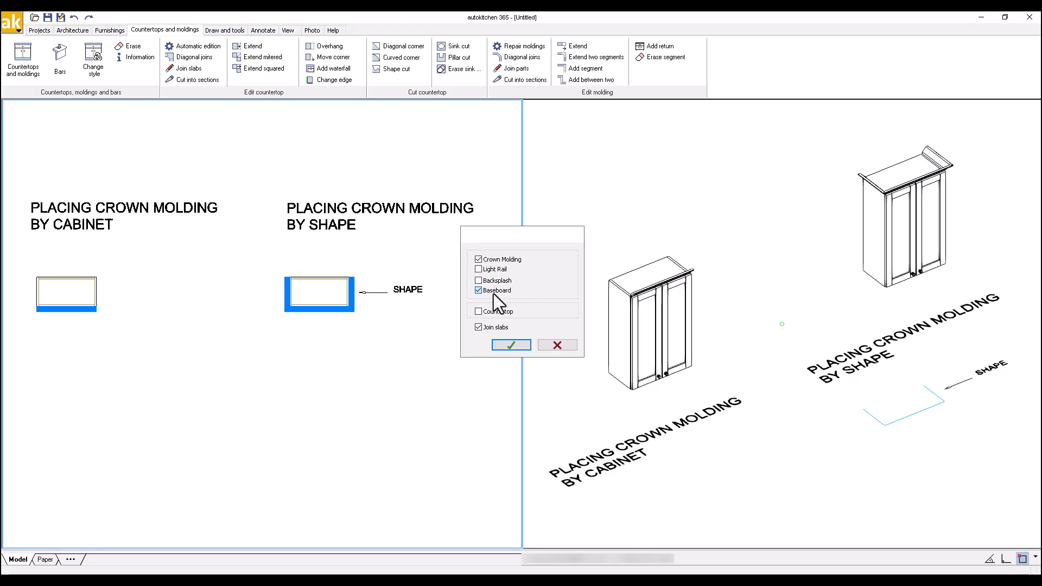
{"action": "left_click", "coordinate": [512, 342]}
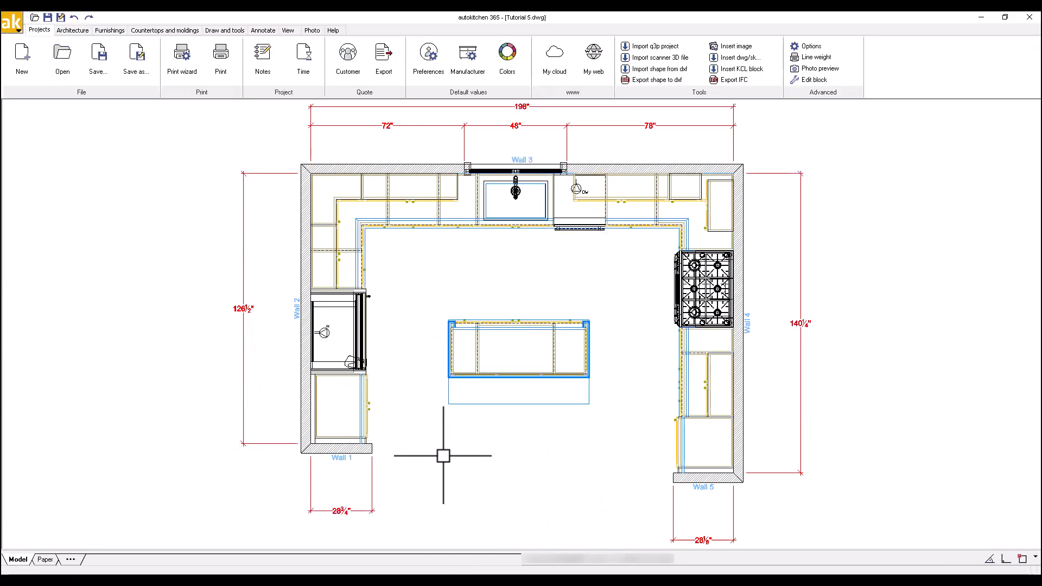
Create a perspective view with the camera near Wall 1, looking across the island toward the range side.
{"action": "right_click", "coordinate": [440, 445]}
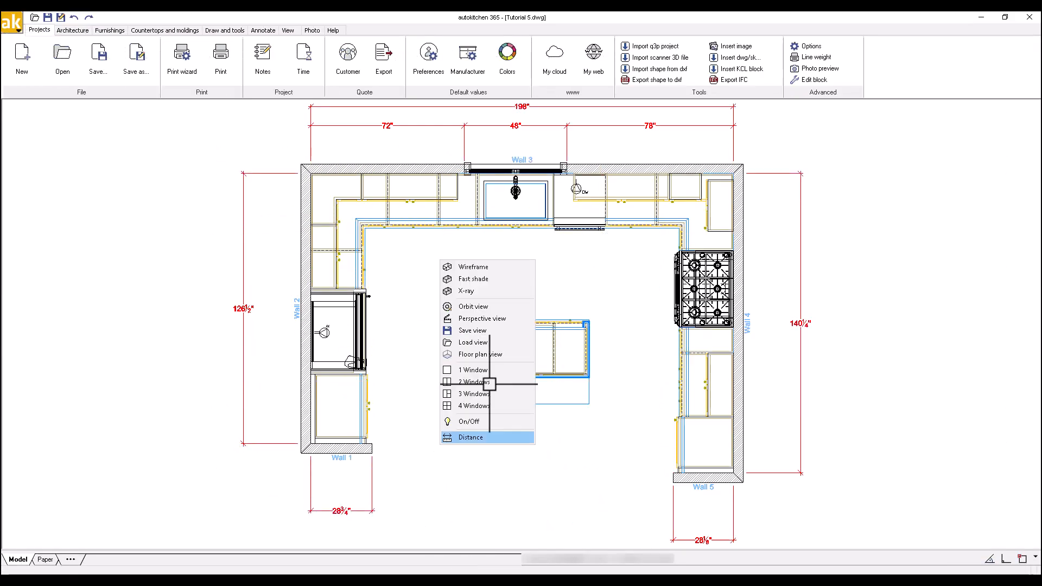
{"action": "left_click", "coordinate": [484, 321]}
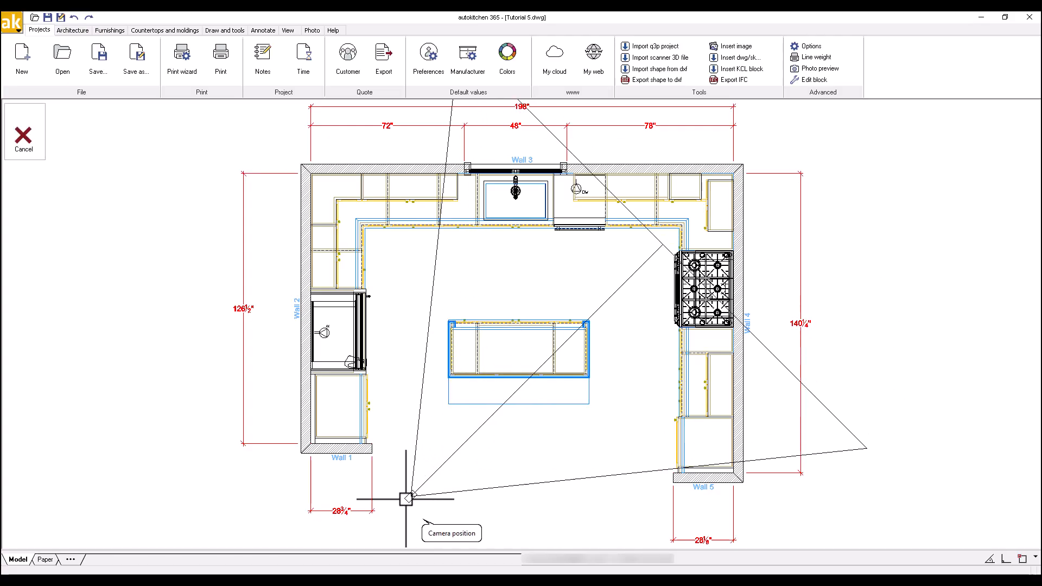
{"action": "left_click", "coordinate": [404, 491]}
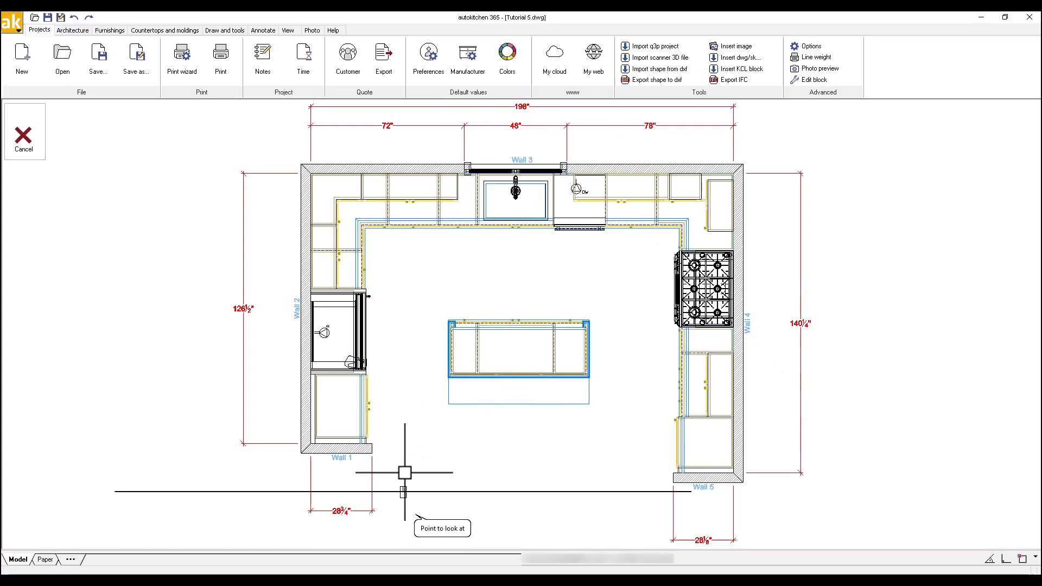
{"action": "left_click", "coordinate": [561, 340]}
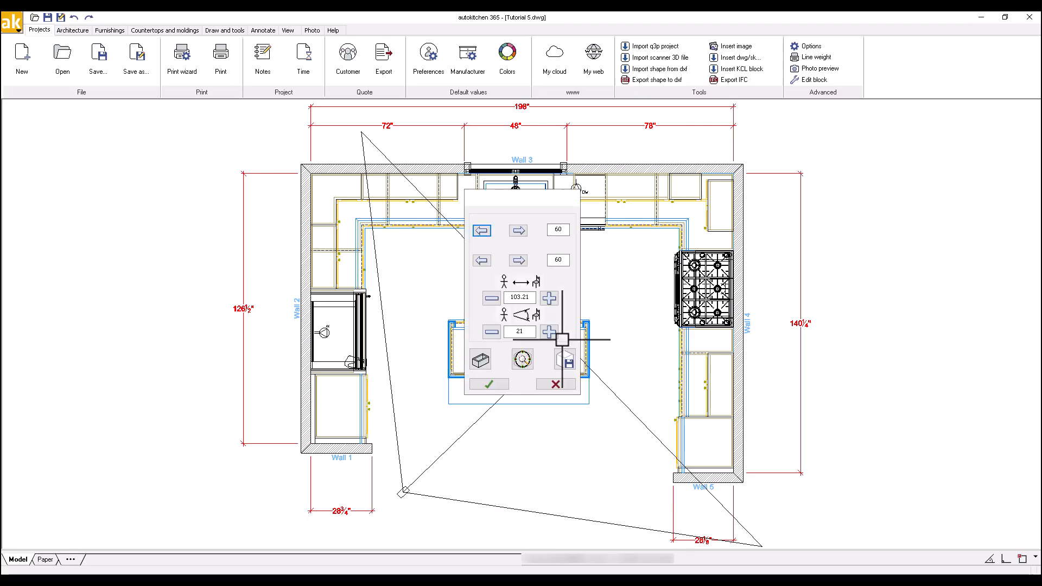
{"action": "left_click", "coordinate": [484, 385]}
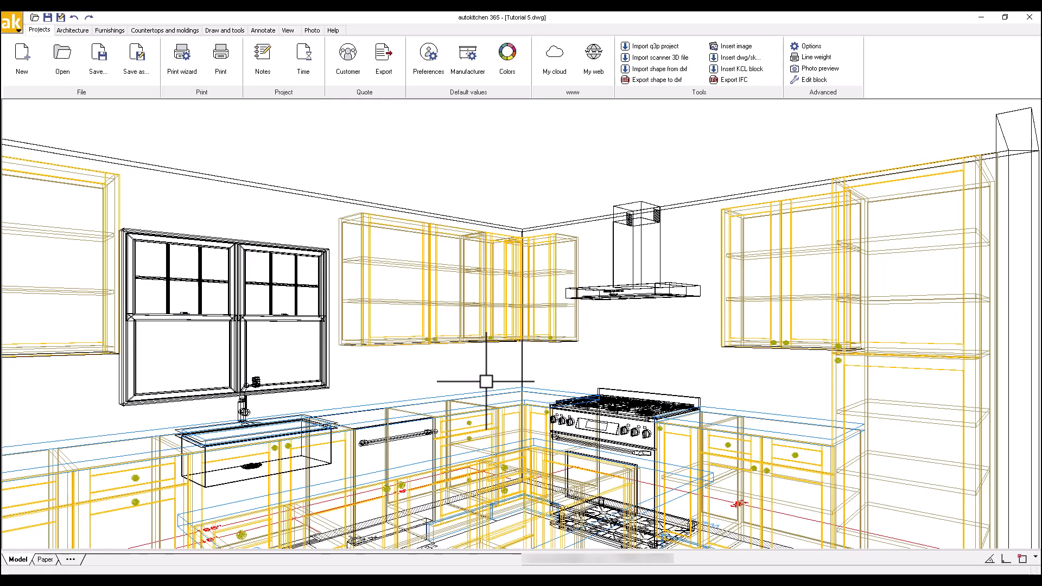
Set up a new crown molding with the Crown 29 profile.
{"action": "left_click", "coordinate": [167, 31]}
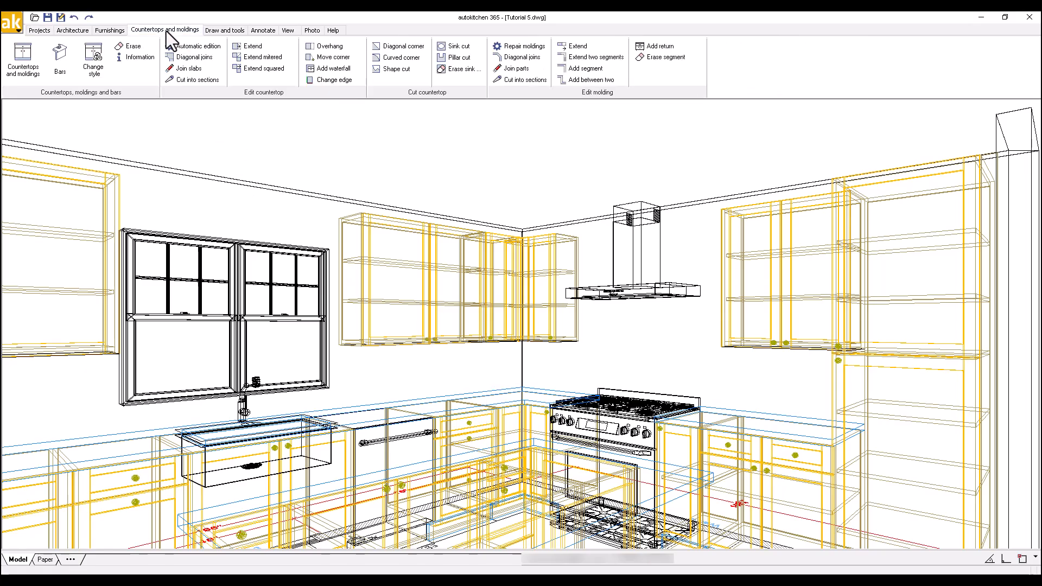
{"action": "left_click", "coordinate": [27, 67]}
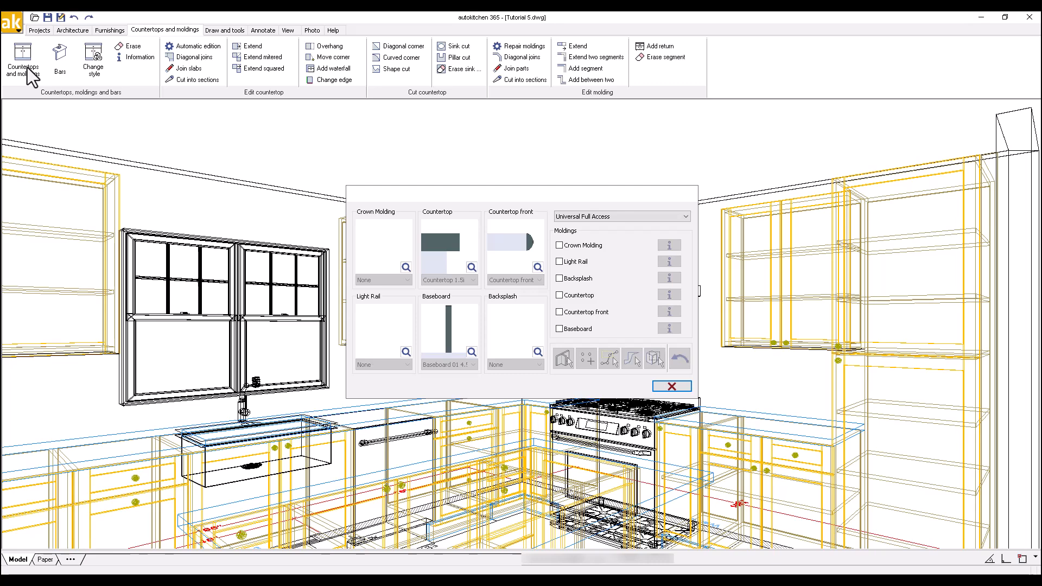
{"action": "left_click", "coordinate": [569, 246]}
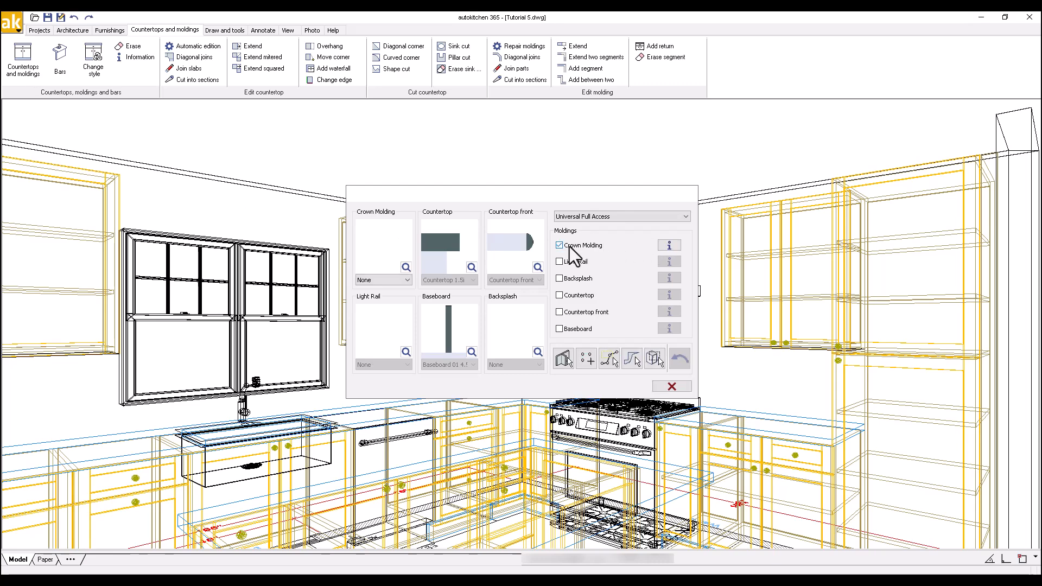
{"action": "left_click", "coordinate": [405, 266]}
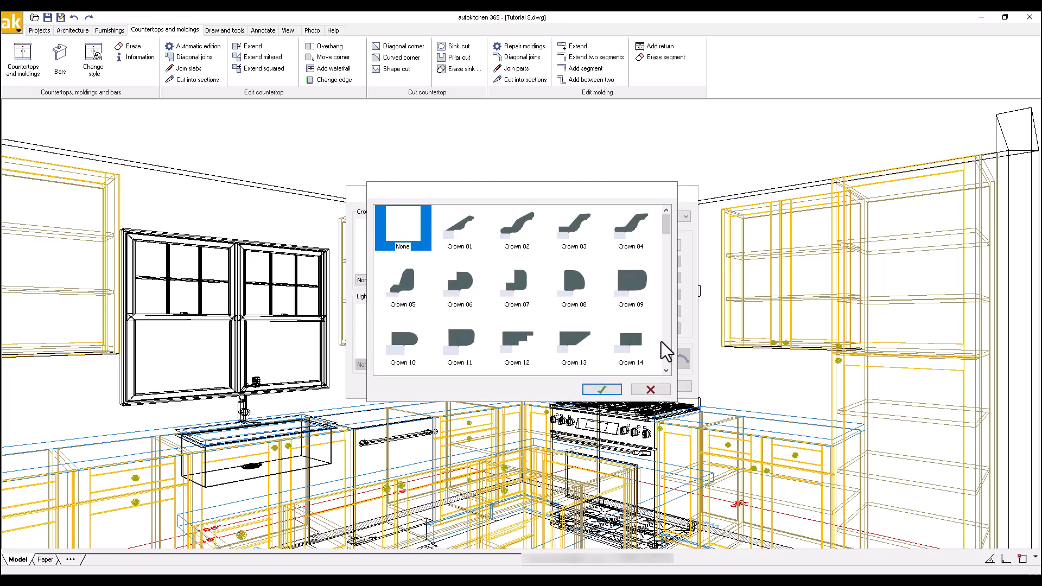
{"action": "left_click", "coordinate": [667, 371]}
{"action": "left_click", "coordinate": [666, 370]}
{"action": "left_click", "coordinate": [667, 371]}
{"action": "left_click", "coordinate": [667, 371]}
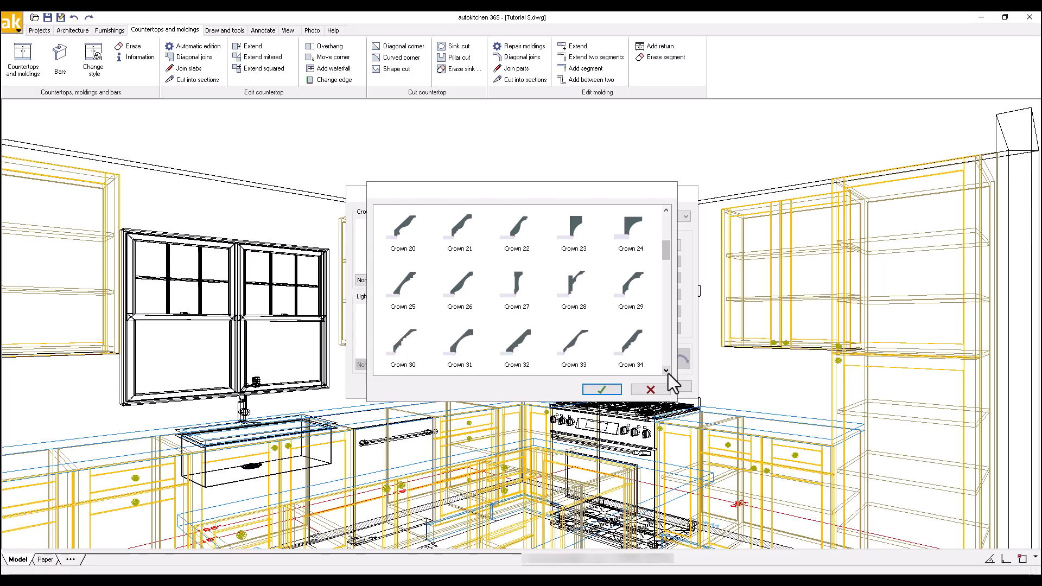
{"action": "left_click", "coordinate": [628, 284]}
{"action": "left_click", "coordinate": [604, 390]}
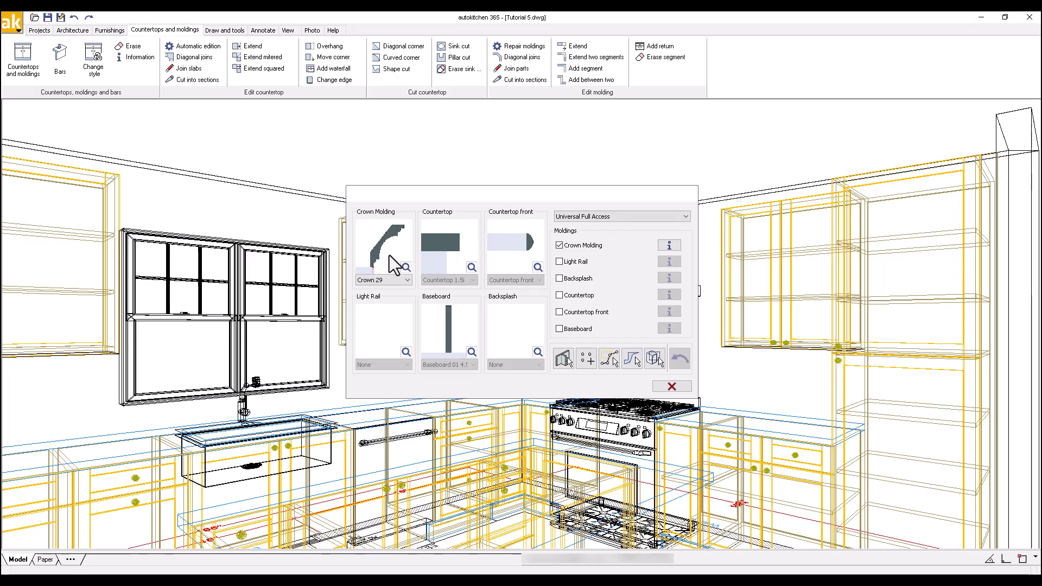
Place the crown molding by cabinet on the range-side wall cabinets, hood and tall cabinet selected with a crossing window.
{"action": "left_click", "coordinate": [654, 357]}
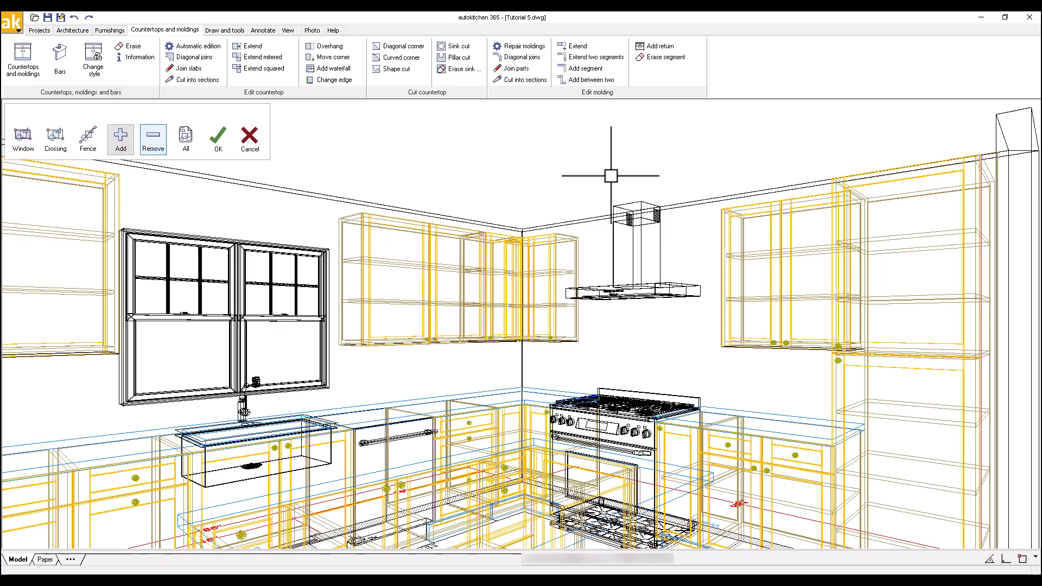
{"action": "left_click", "coordinate": [987, 107]}
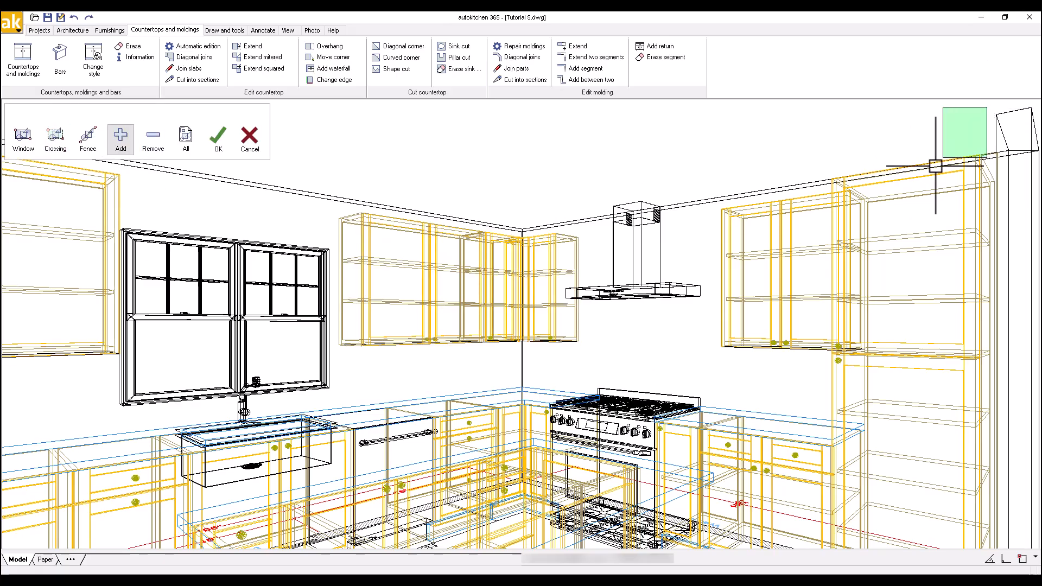
{"action": "left_click", "coordinate": [337, 292]}
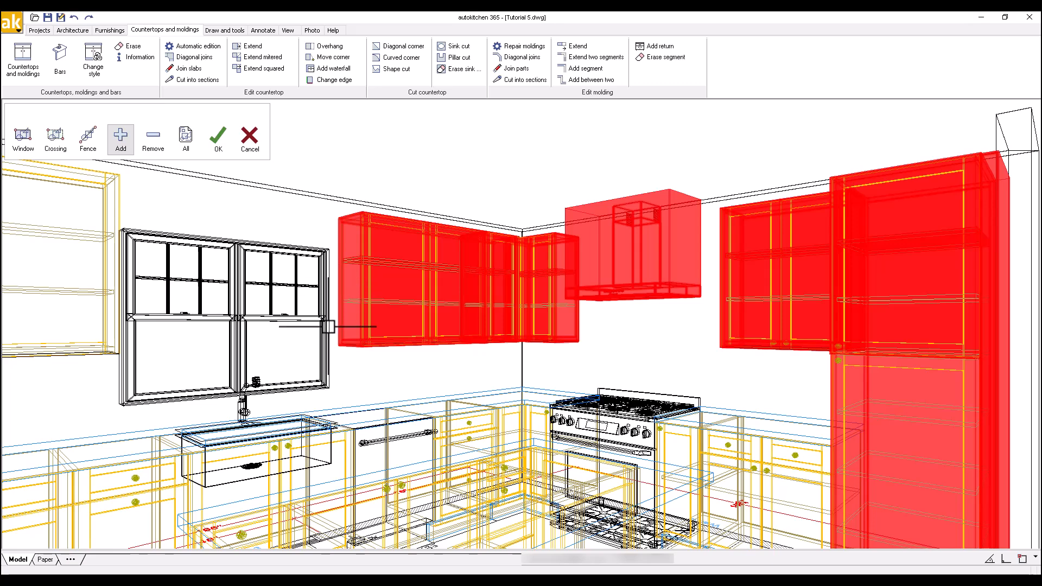
{"action": "left_click", "coordinate": [218, 137]}
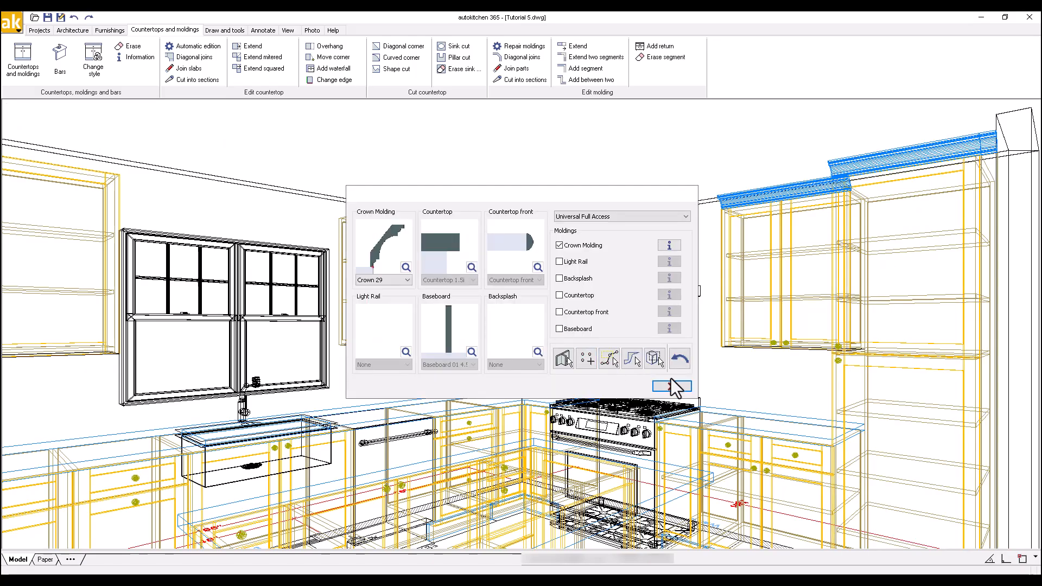
{"action": "left_click", "coordinate": [678, 388]}
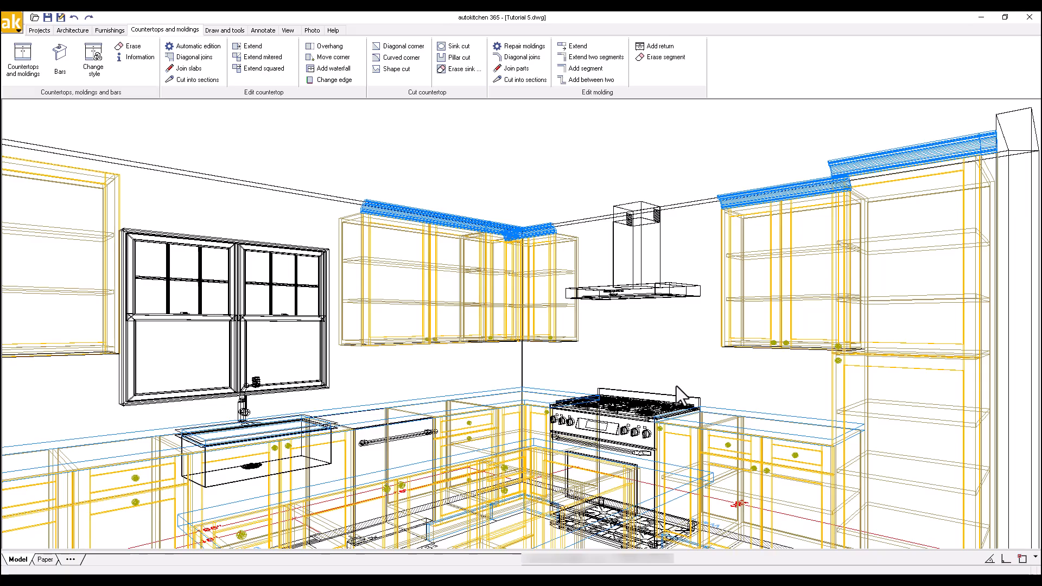
Return the kitchen from the perspective to the floor plan view.
{"action": "right_click", "coordinate": [575, 160]}
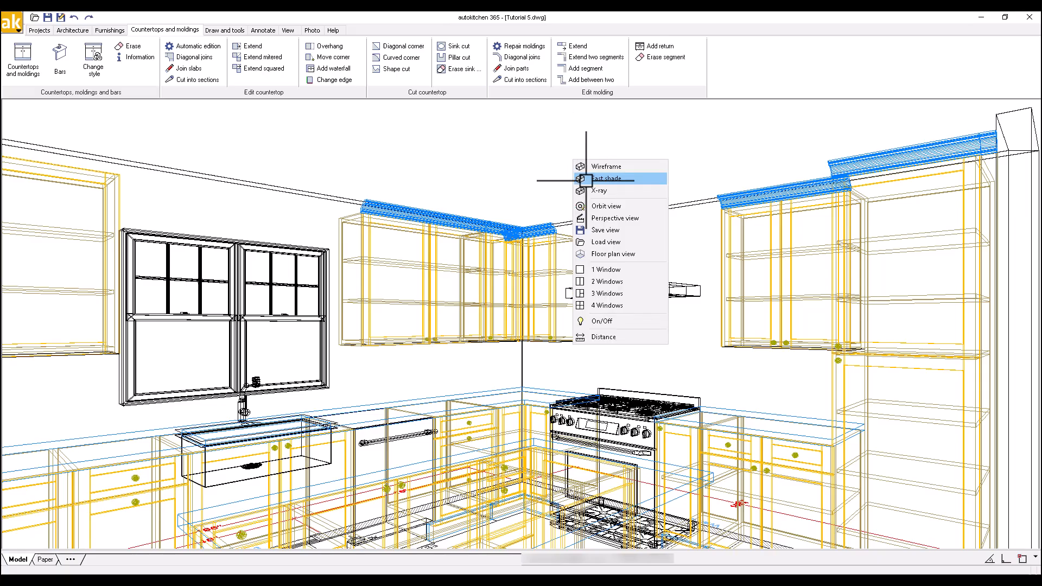
{"action": "left_click", "coordinate": [616, 254]}
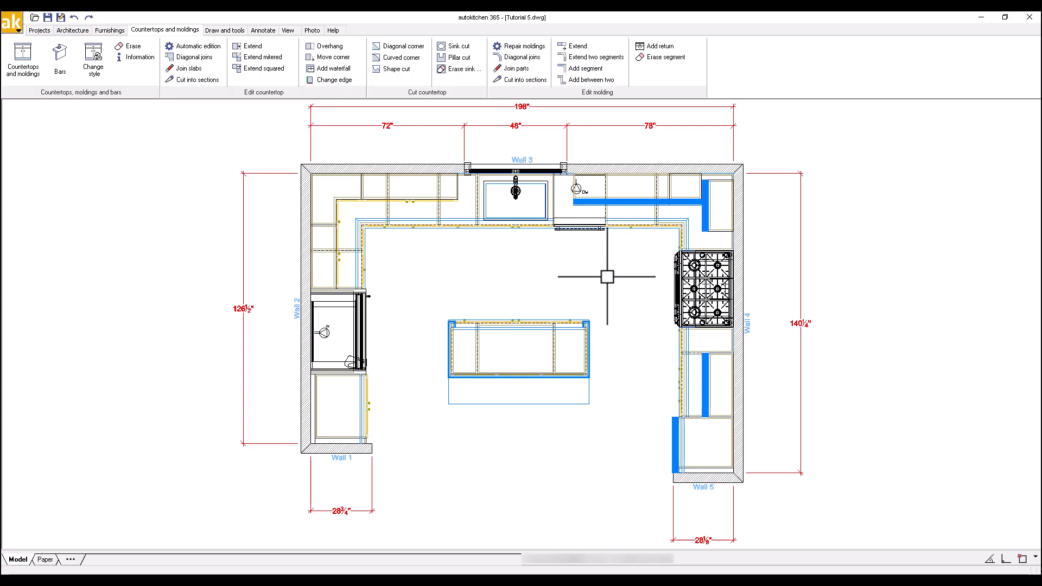
{"action": "middle_click_drag", "start_coordinate": [602, 279], "coordinate": [516, 301]}
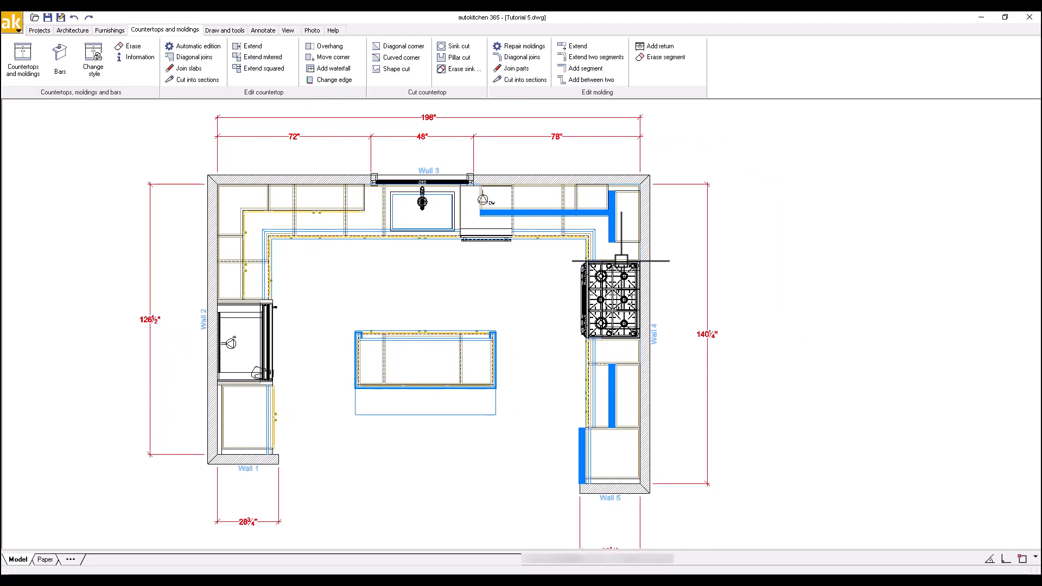
{"action": "scroll", "coordinate": [621, 261], "scroll_direction": "up", "scroll_amount": 1}
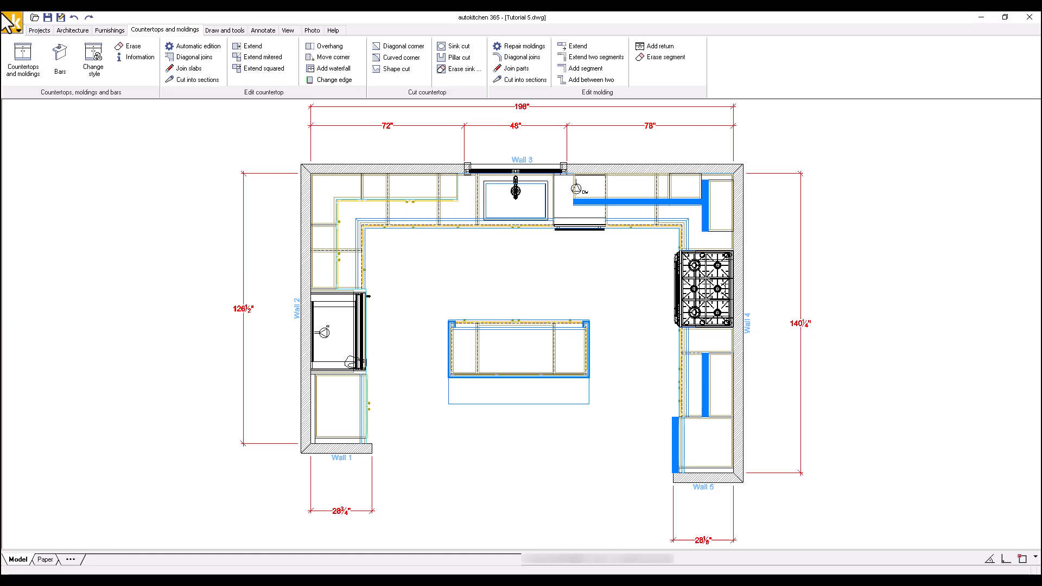
Extend the two crown molding segments so they meet at the corner between Wall 3 and Wall 4.
{"action": "scroll", "coordinate": [714, 249], "scroll_direction": "up", "scroll_amount": 1}
{"action": "middle_click_drag", "start_coordinate": [715, 249], "coordinate": [621, 260]}
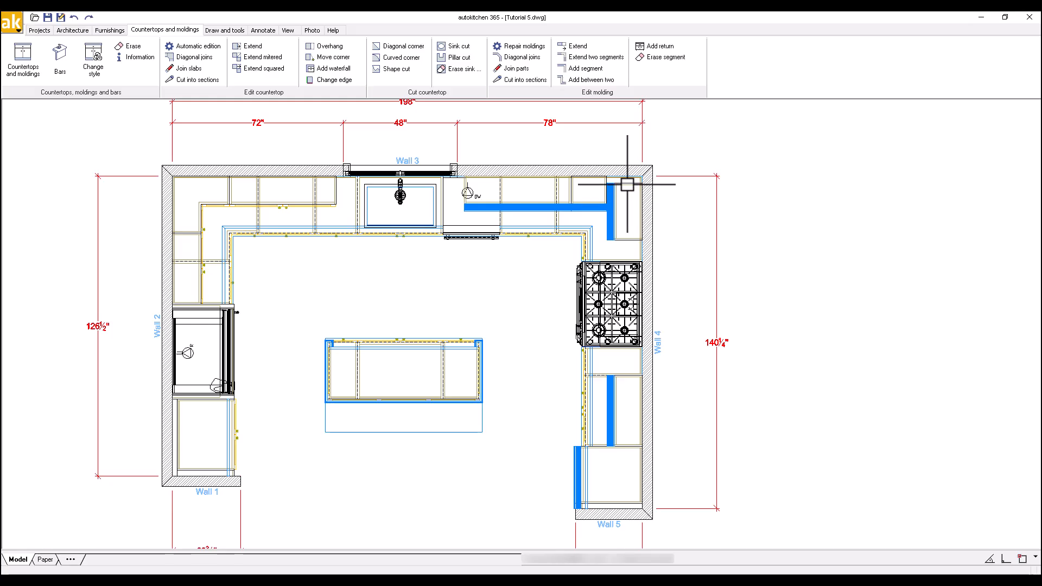
{"action": "left_click", "coordinate": [614, 58]}
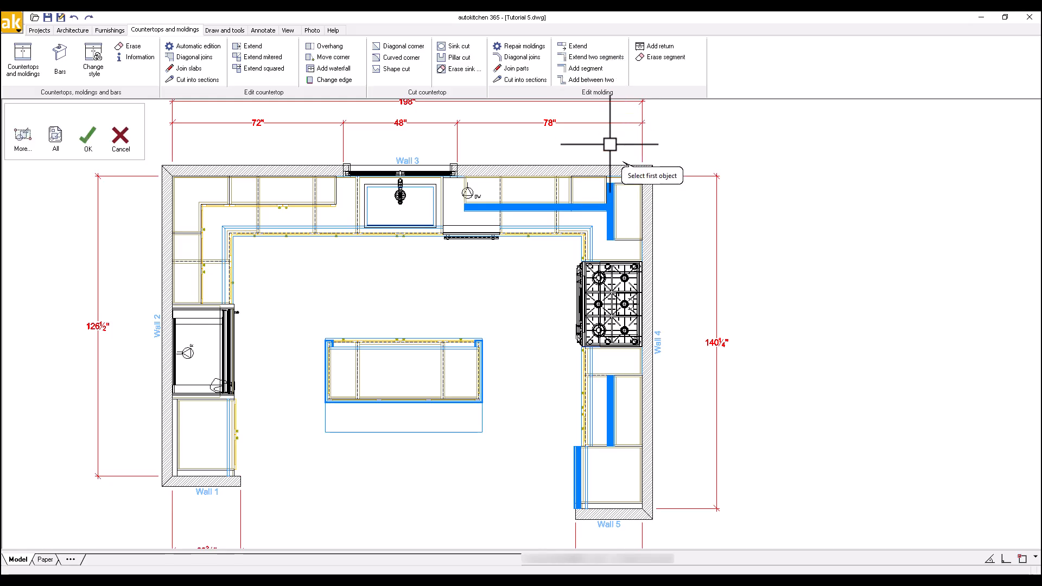
{"action": "left_click", "coordinate": [608, 208]}
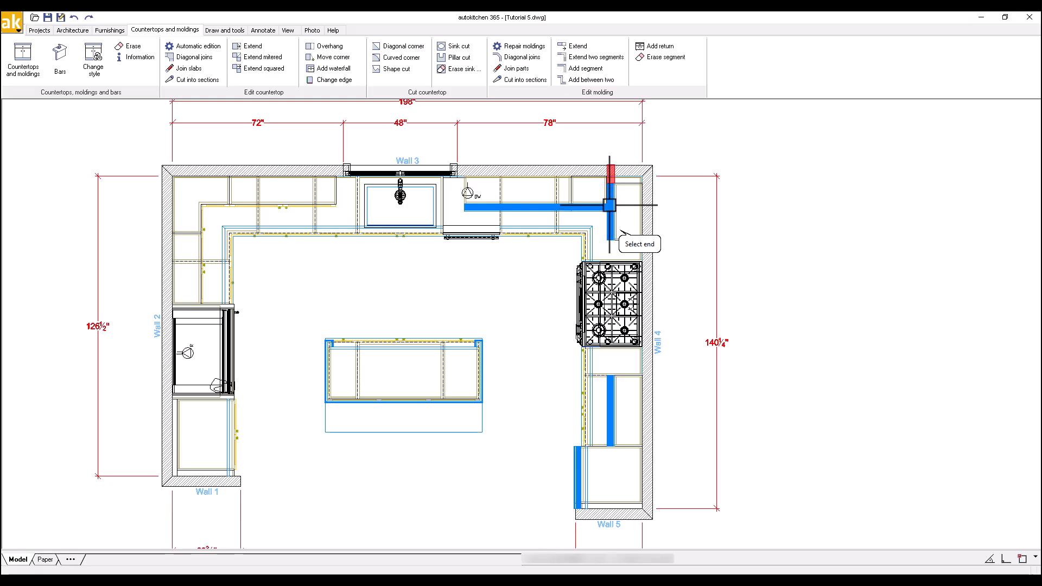
{"action": "left_click", "coordinate": [611, 175]}
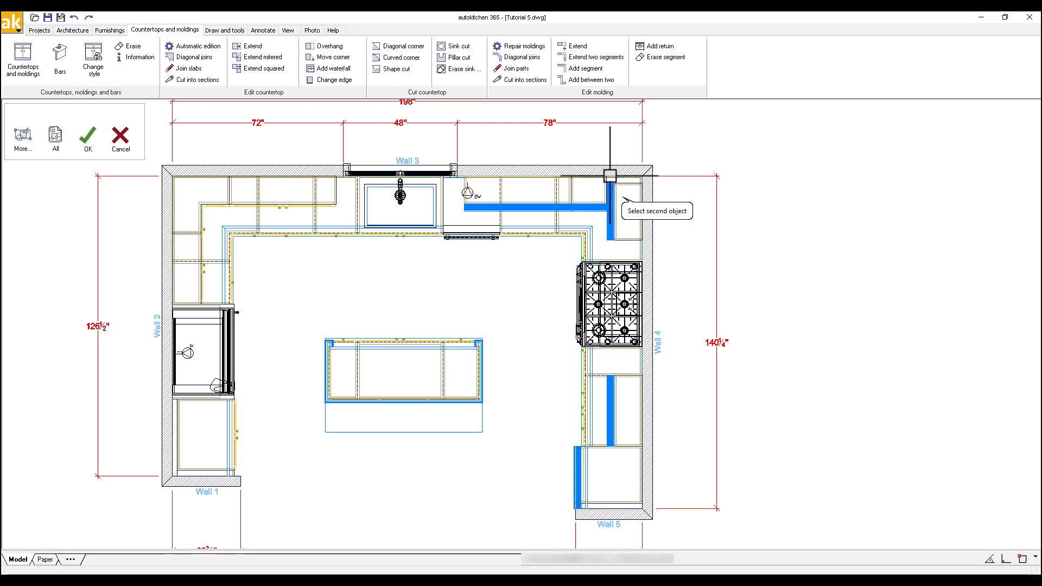
{"action": "left_click", "coordinate": [595, 207]}
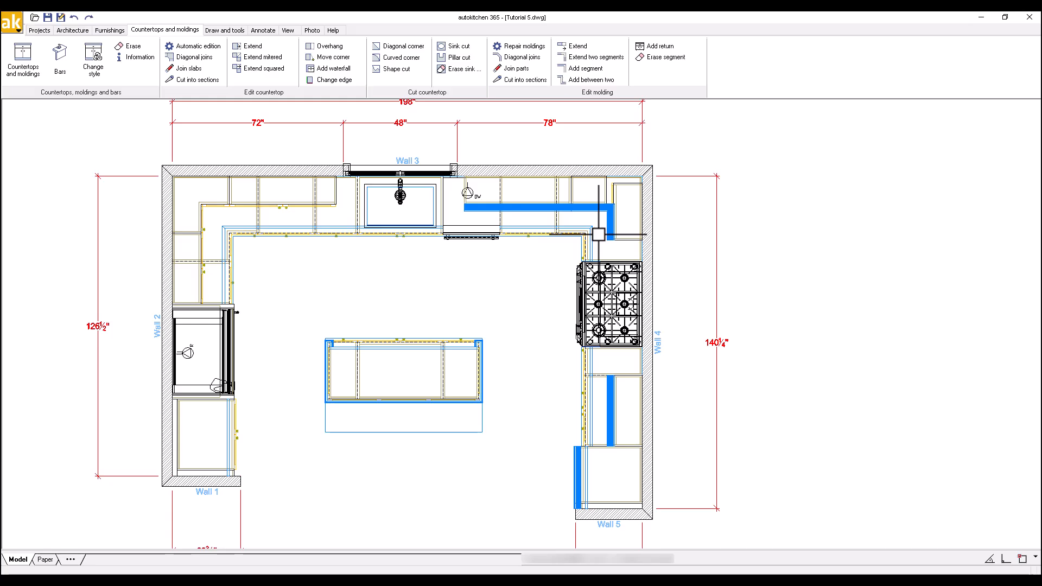
Repair only the crown moldings in the kitchen, with light rail, backsplash, baseboard and Join slabs turned off.
{"action": "left_click", "coordinate": [533, 46]}
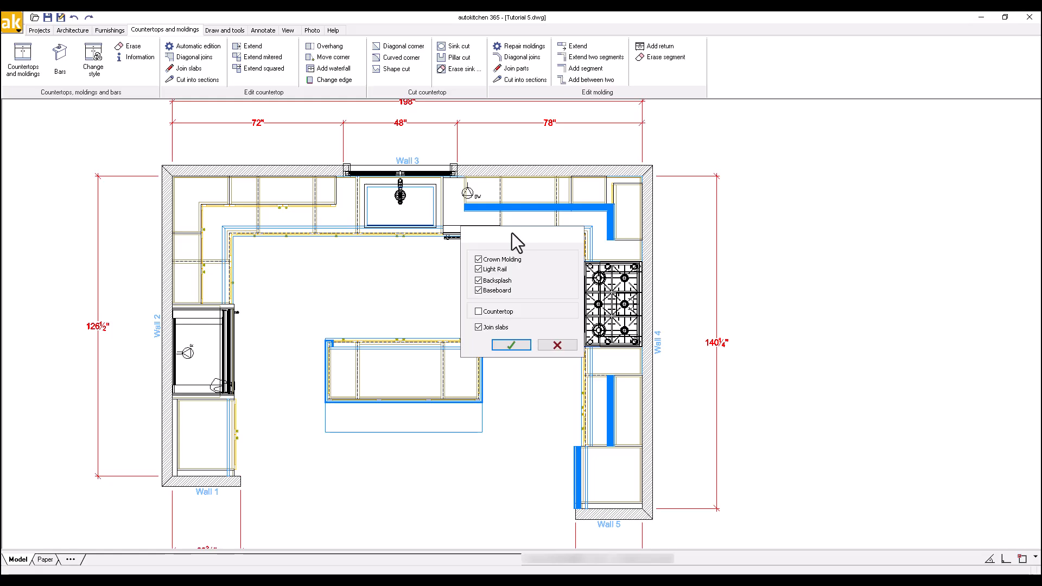
{"action": "left_click", "coordinate": [502, 269]}
{"action": "left_click", "coordinate": [504, 280]}
{"action": "left_click", "coordinate": [504, 293]}
{"action": "left_click", "coordinate": [500, 327]}
{"action": "left_click", "coordinate": [512, 345]}
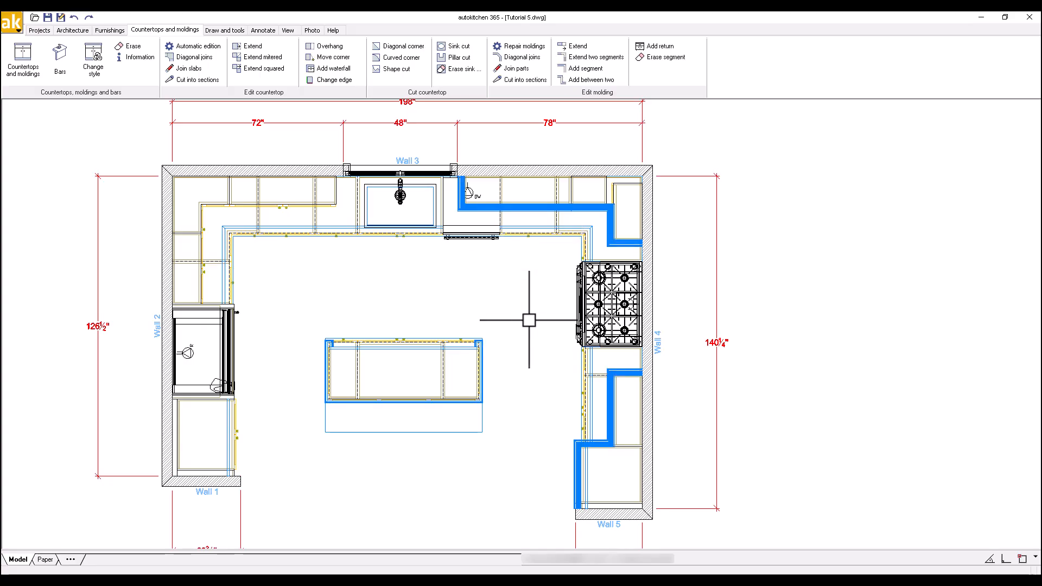
Save the kitchen project.
{"action": "scroll", "coordinate": [529, 264], "scroll_direction": "down", "scroll_amount": 1}
{"action": "middle_click_drag", "start_coordinate": [516, 263], "coordinate": [565, 249]}
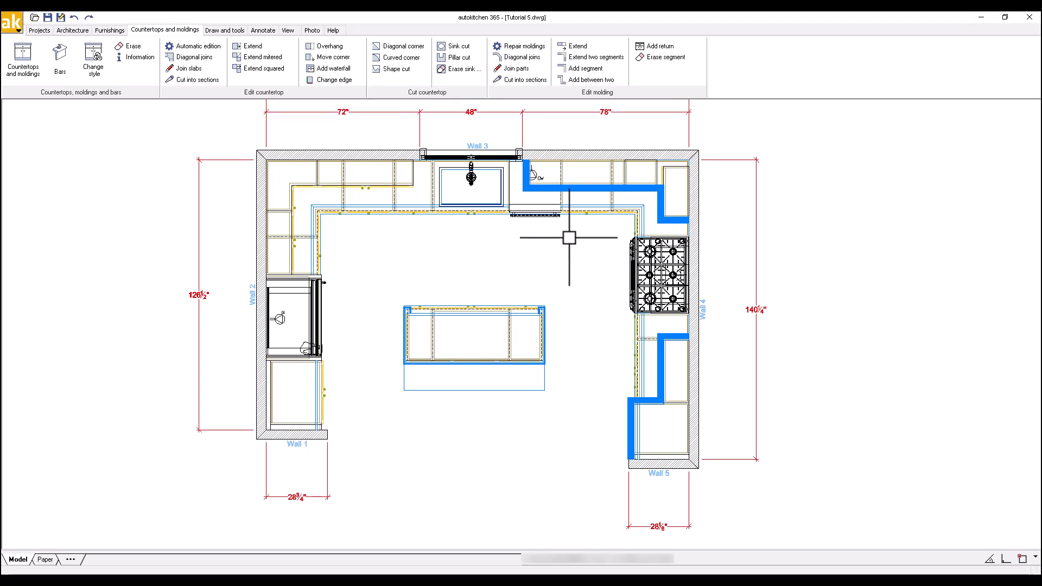
{"action": "left_click", "coordinate": [49, 17]}
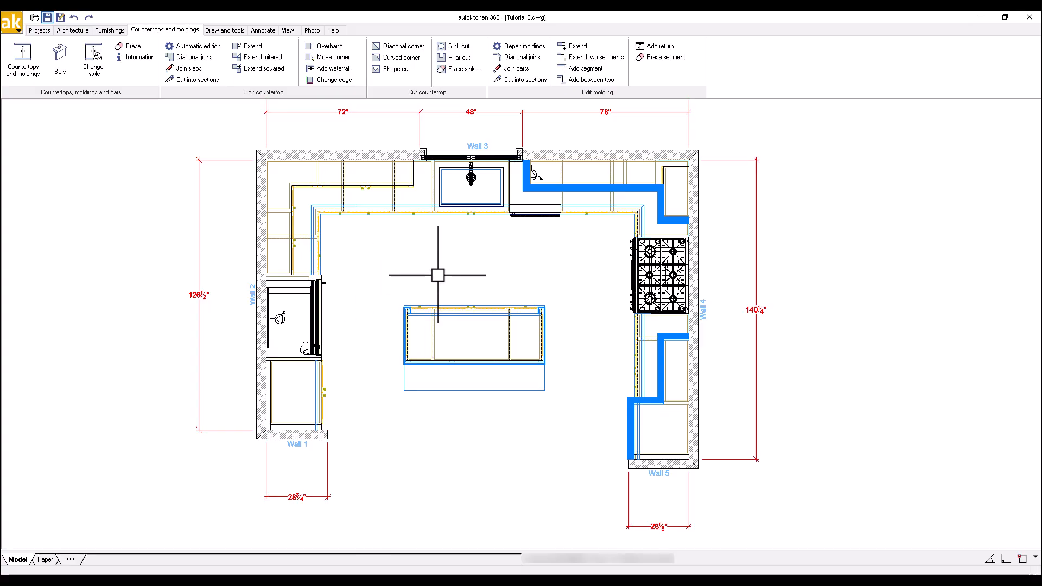
Turn off the display of the toe kick moldings and the 3D appliances in the floor plan.
{"action": "left_click", "coordinate": [289, 31]}
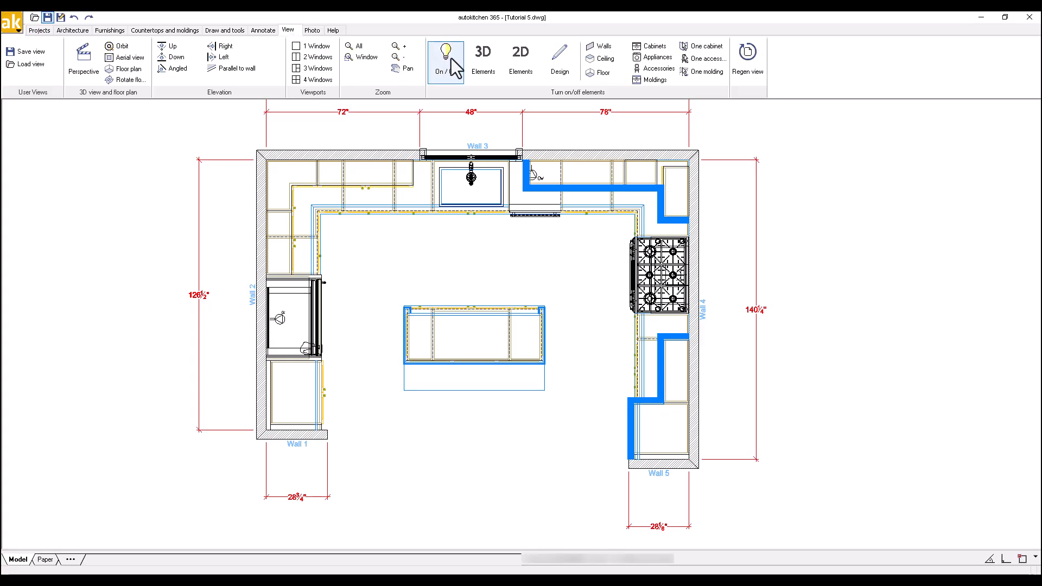
{"action": "left_click", "coordinate": [451, 54]}
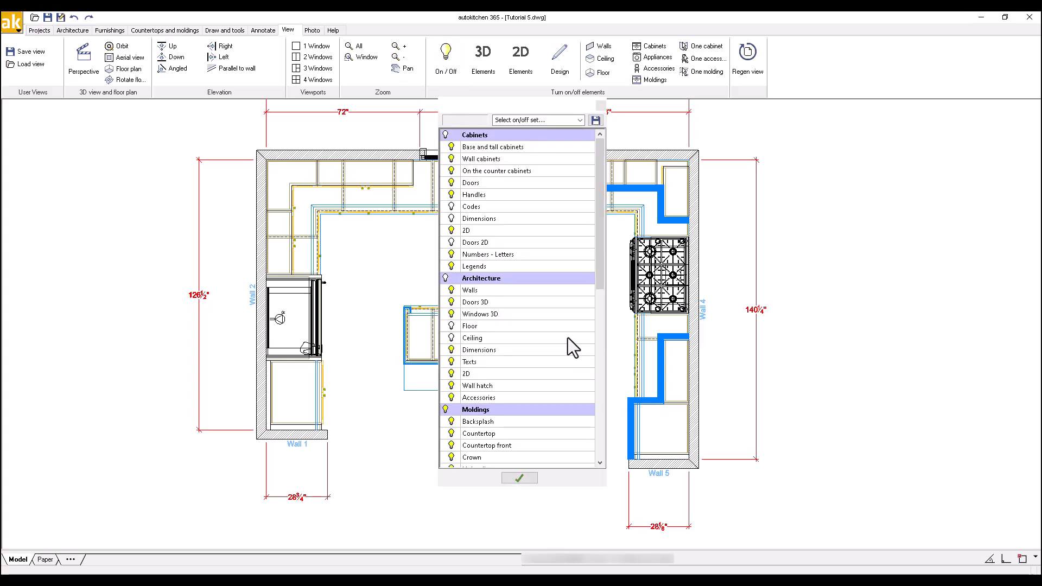
{"action": "scroll", "coordinate": [568, 338], "scroll_direction": "down", "scroll_amount": 2}
{"action": "scroll", "coordinate": [566, 335], "scroll_direction": "down", "scroll_amount": 1}
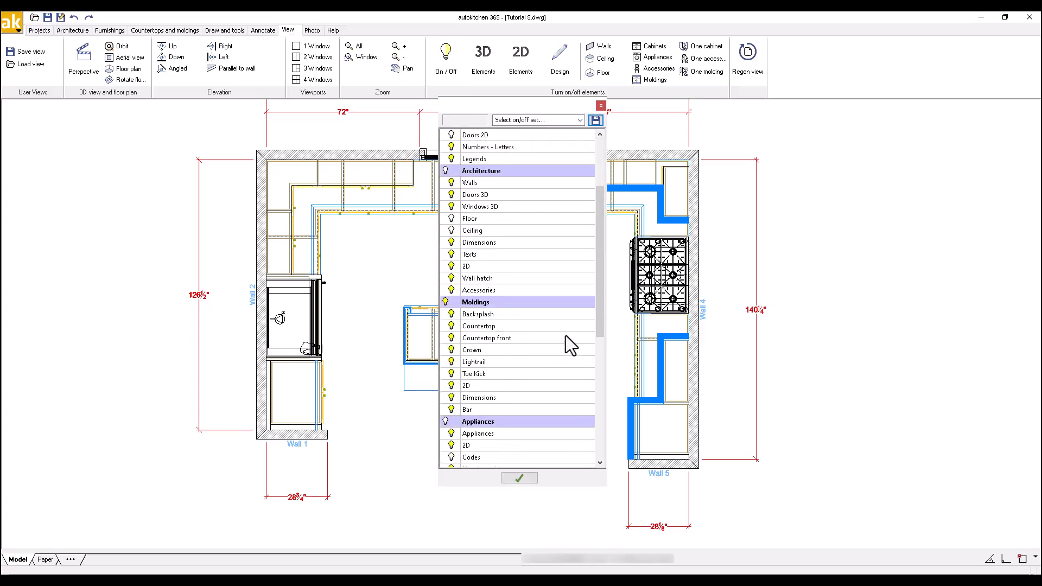
{"action": "left_click", "coordinate": [452, 374]}
{"action": "scroll", "coordinate": [523, 360], "scroll_direction": "down", "scroll_amount": 2}
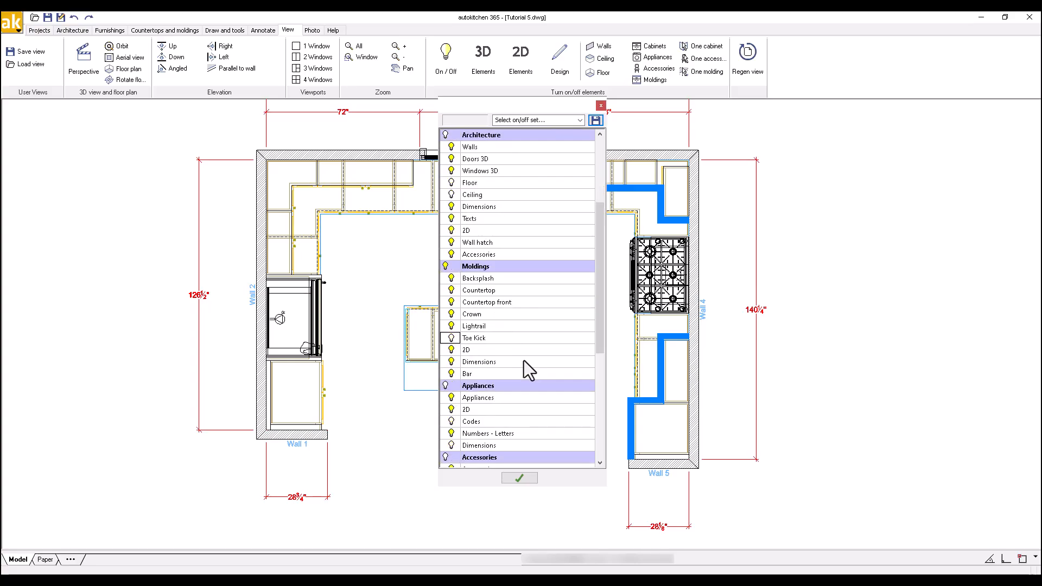
{"action": "left_click", "coordinate": [450, 362]}
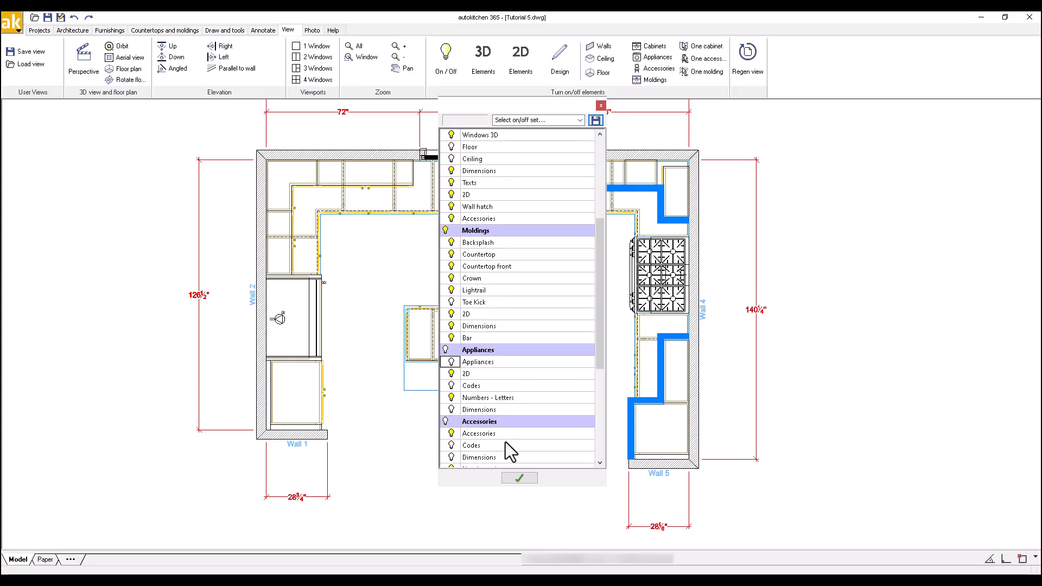
{"action": "left_click", "coordinate": [520, 478]}
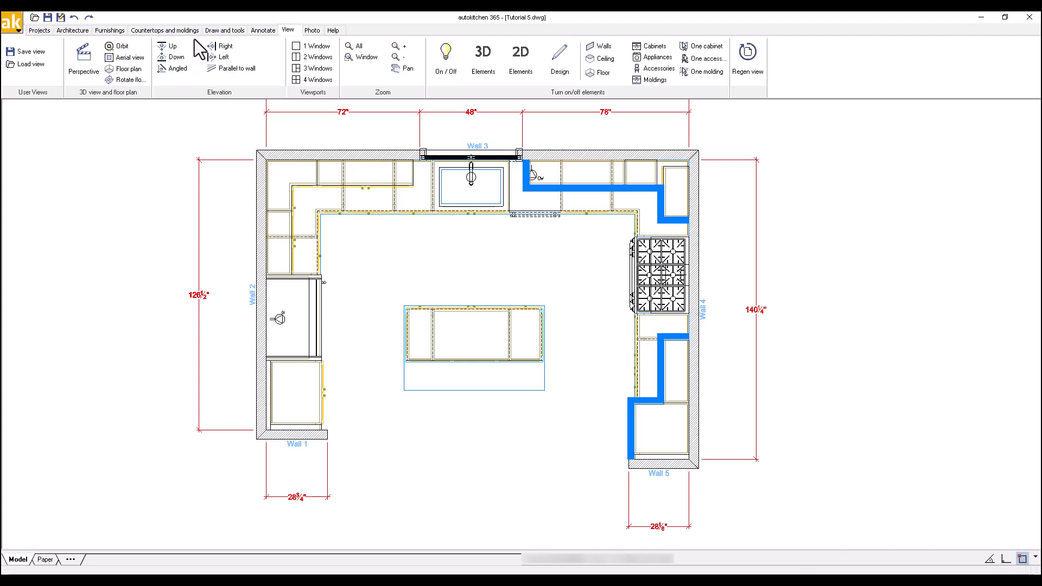
Start an irregular line shape at Wall 1, tracing the tall cabinet and refrigerator fronts and the panel edge back to the wall cabinet front.
{"action": "left_click", "coordinate": [216, 31]}
{"action": "left_click", "coordinate": [347, 57]}
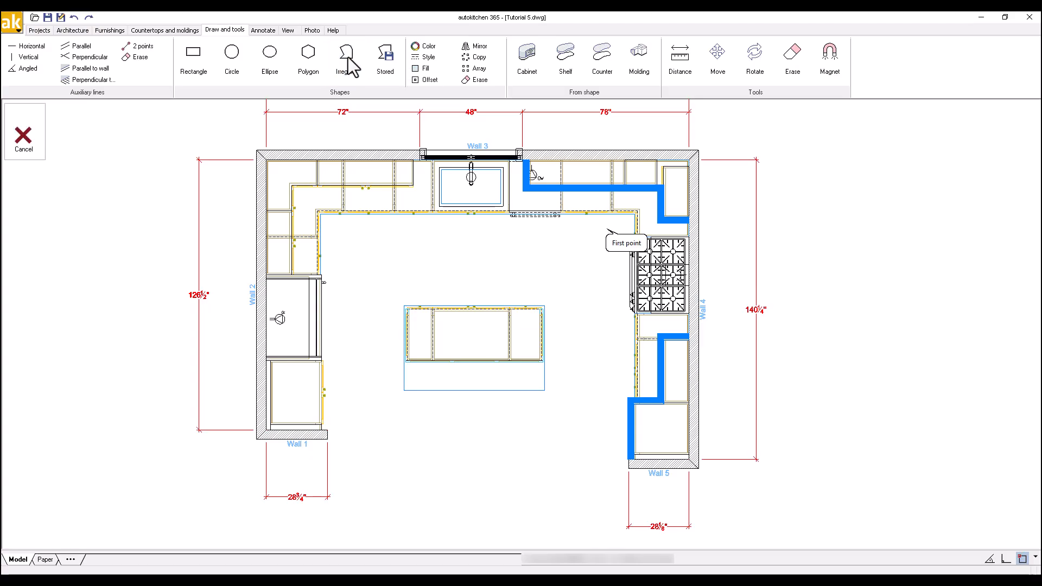
{"action": "scroll", "coordinate": [322, 433], "scroll_direction": "up", "scroll_amount": 3}
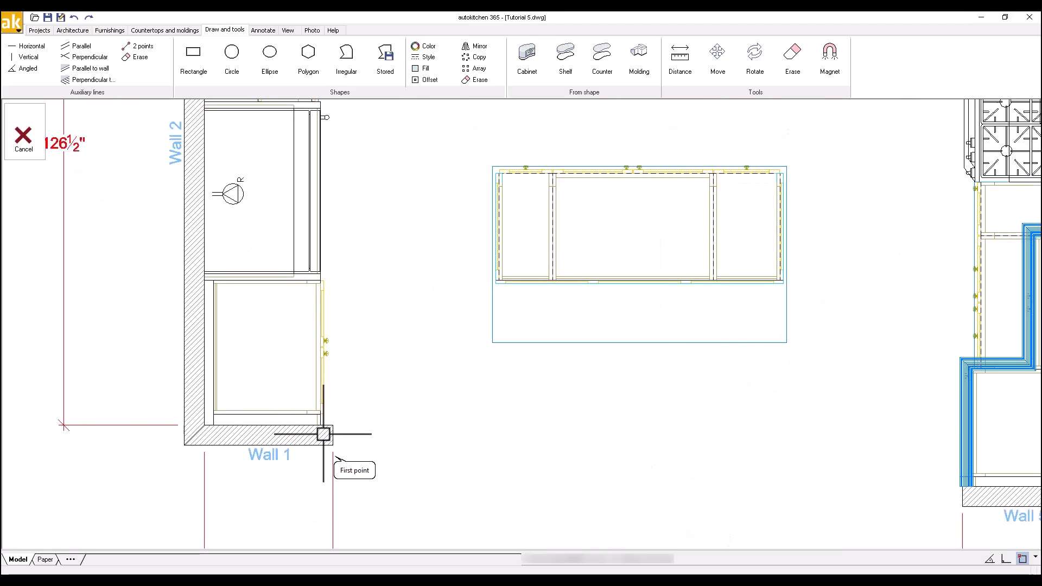
{"action": "scroll", "coordinate": [324, 433], "scroll_direction": "up", "scroll_amount": 1}
{"action": "left_click", "coordinate": [325, 423]}
{"action": "scroll", "coordinate": [324, 422], "scroll_direction": "down", "scroll_amount": 3}
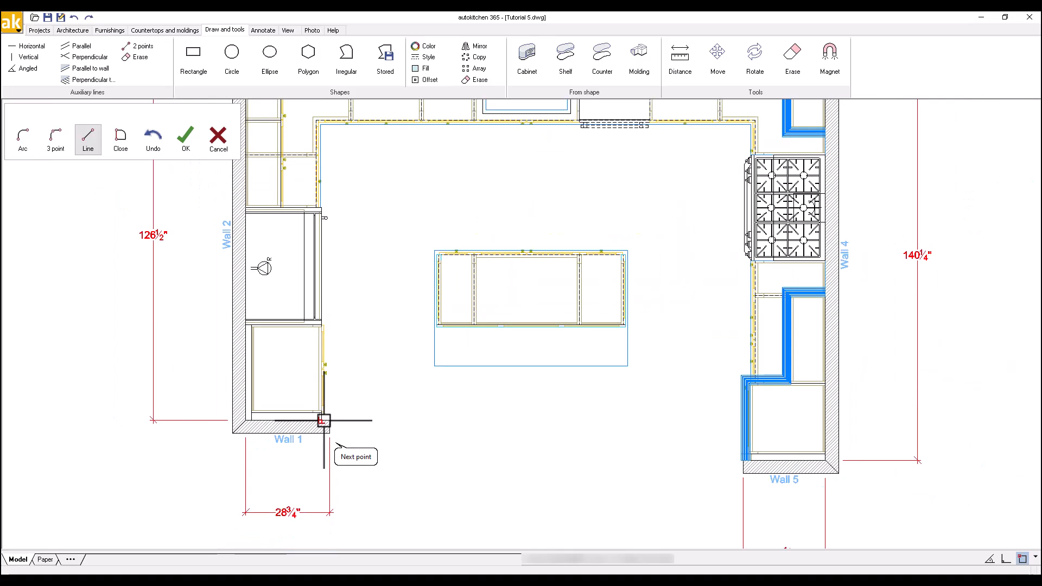
{"action": "scroll", "coordinate": [288, 195], "scroll_direction": "up", "scroll_amount": 5}
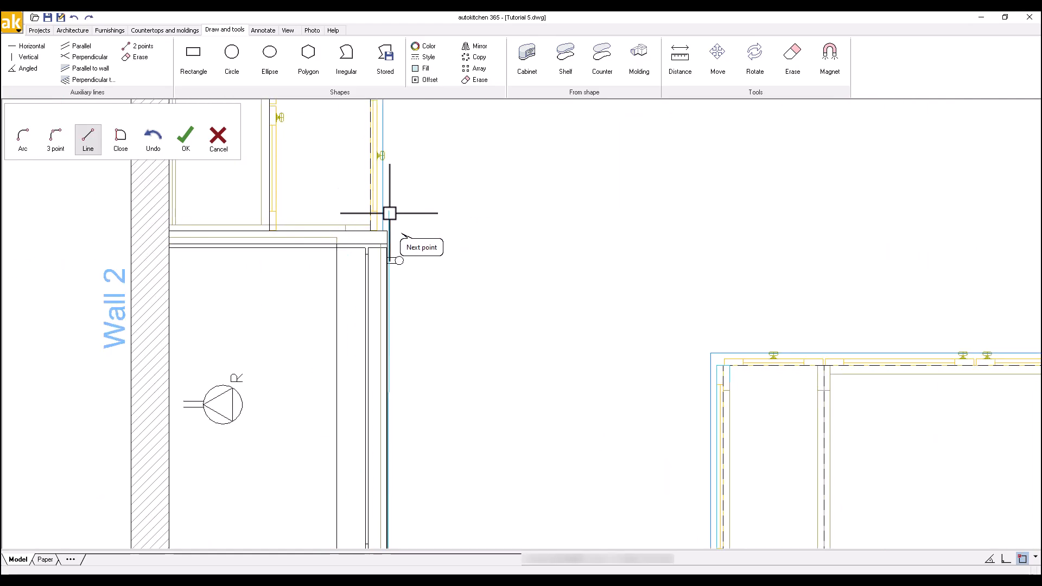
{"action": "scroll", "coordinate": [252, 235], "scroll_direction": "up", "scroll_amount": 2}
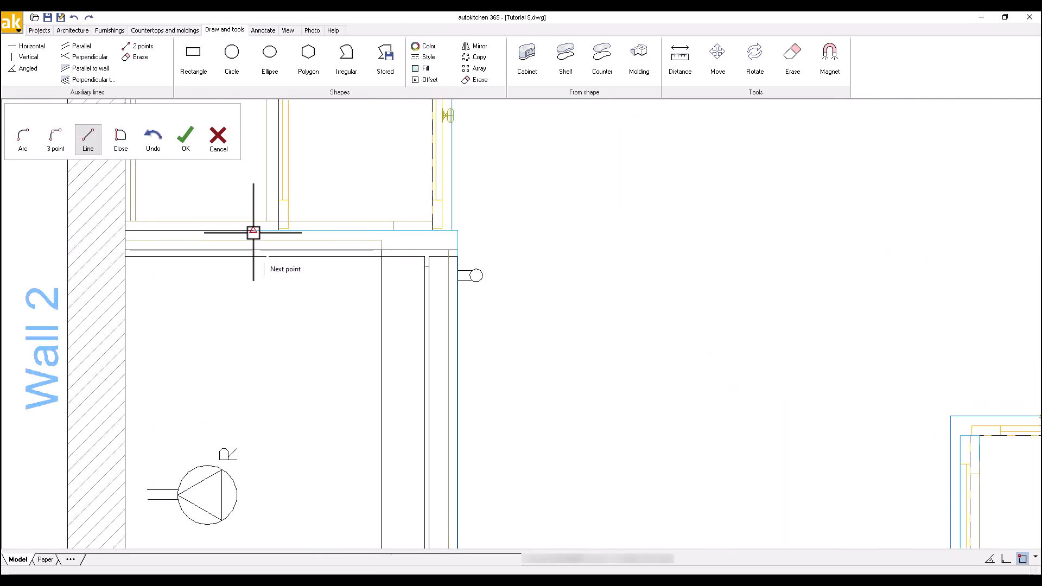
{"action": "scroll", "coordinate": [253, 232], "scroll_direction": "up", "scroll_amount": 2}
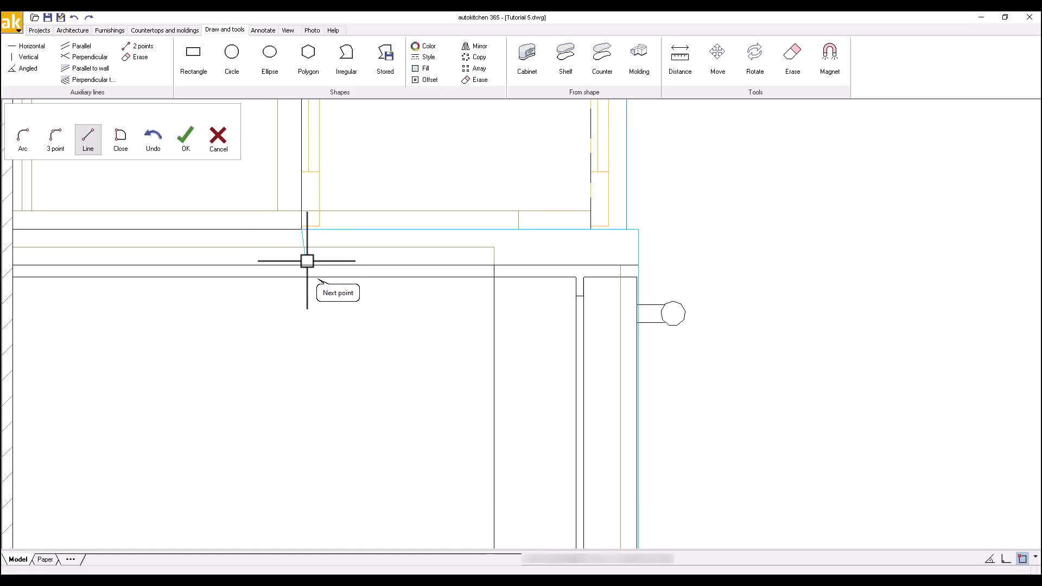
Continue the shape along the wall cabinet fronts on Wall 2 and Wall 3, and finish it at Wall 3 beside the window.
{"action": "scroll", "coordinate": [307, 261], "scroll_direction": "down", "scroll_amount": 5}
{"action": "scroll", "coordinate": [308, 146], "scroll_direction": "up", "scroll_amount": 3}
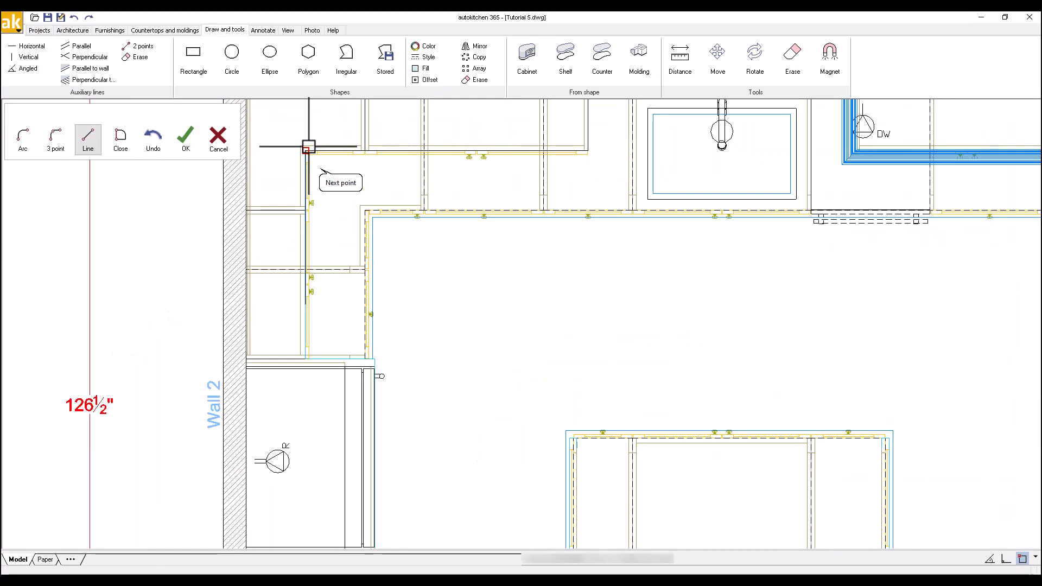
{"action": "scroll", "coordinate": [307, 147], "scroll_direction": "up", "scroll_amount": 3}
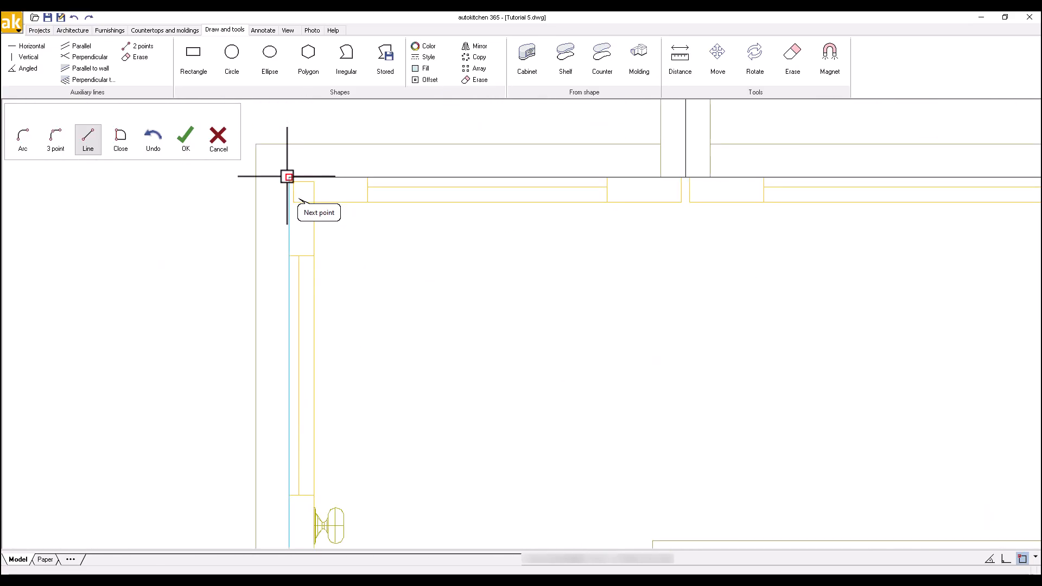
{"action": "scroll", "coordinate": [288, 177], "scroll_direction": "down", "scroll_amount": 4}
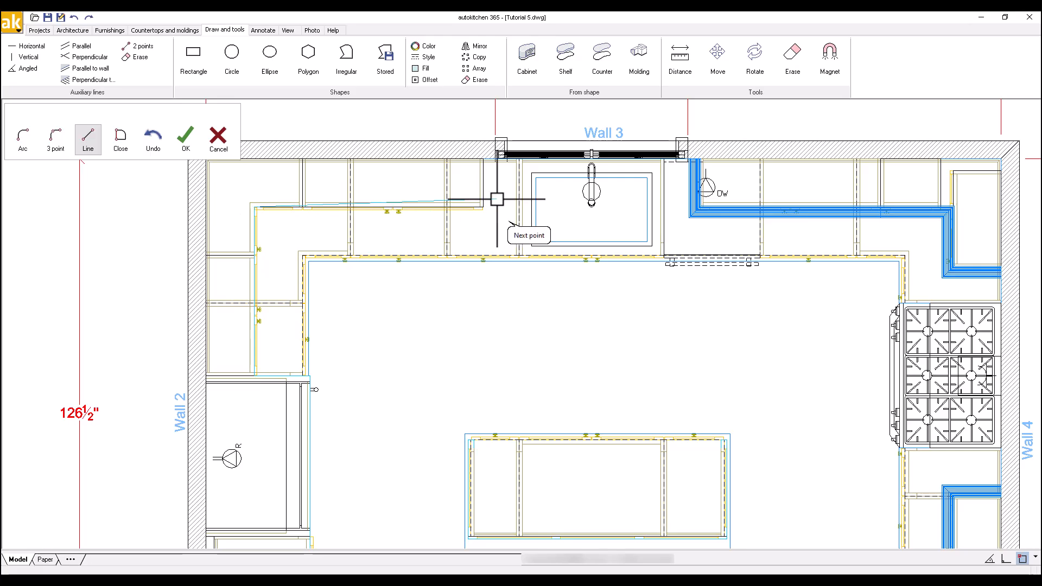
{"action": "scroll", "coordinate": [497, 199], "scroll_direction": "up", "scroll_amount": 3}
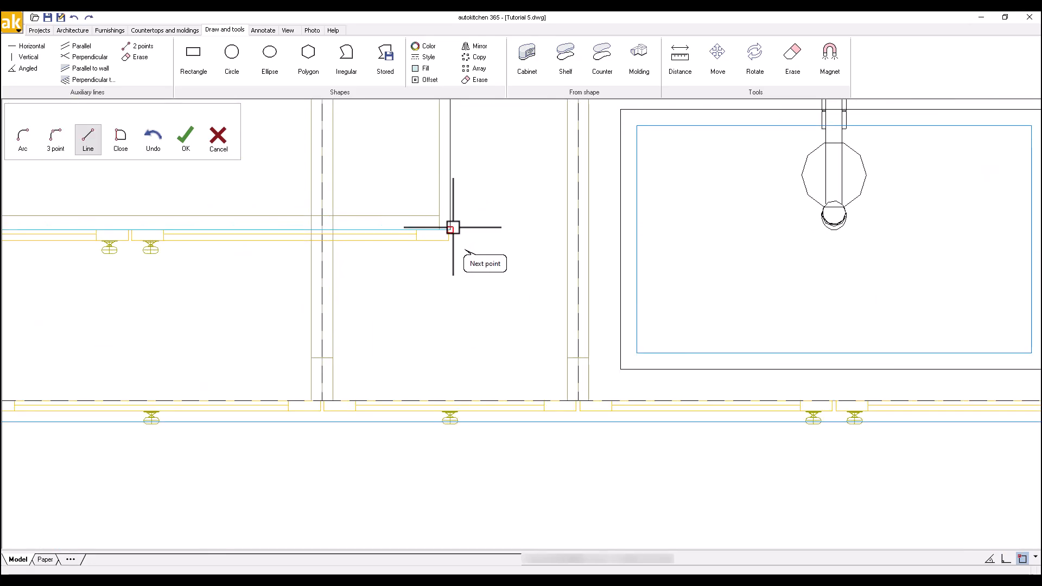
{"action": "scroll", "coordinate": [458, 244], "scroll_direction": "down", "scroll_amount": 3}
{"action": "scroll", "coordinate": [463, 210], "scroll_direction": "up", "scroll_amount": 4}
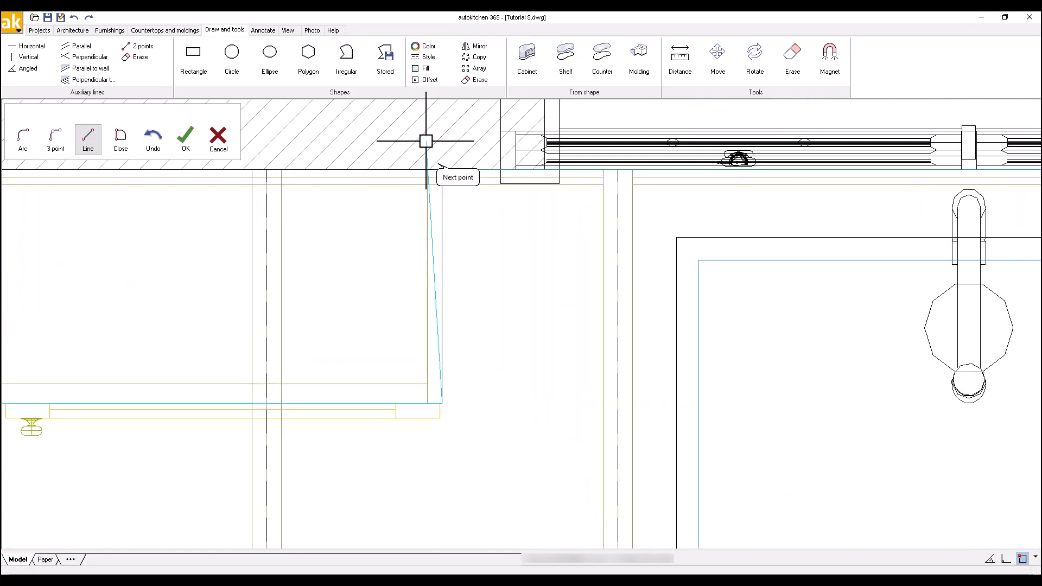
{"action": "left_click", "coordinate": [442, 170]}
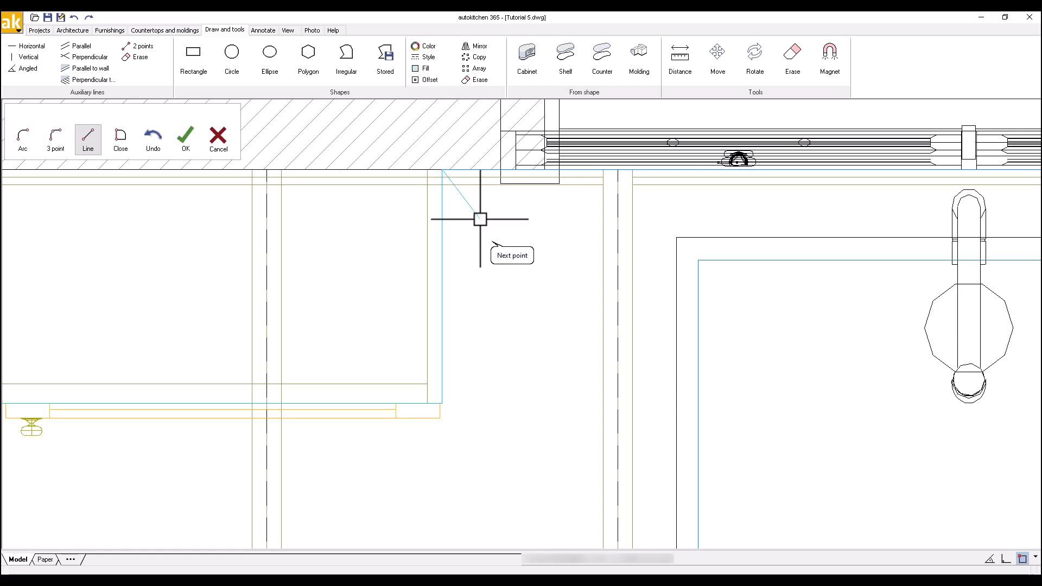
{"action": "left_click", "coordinate": [185, 140]}
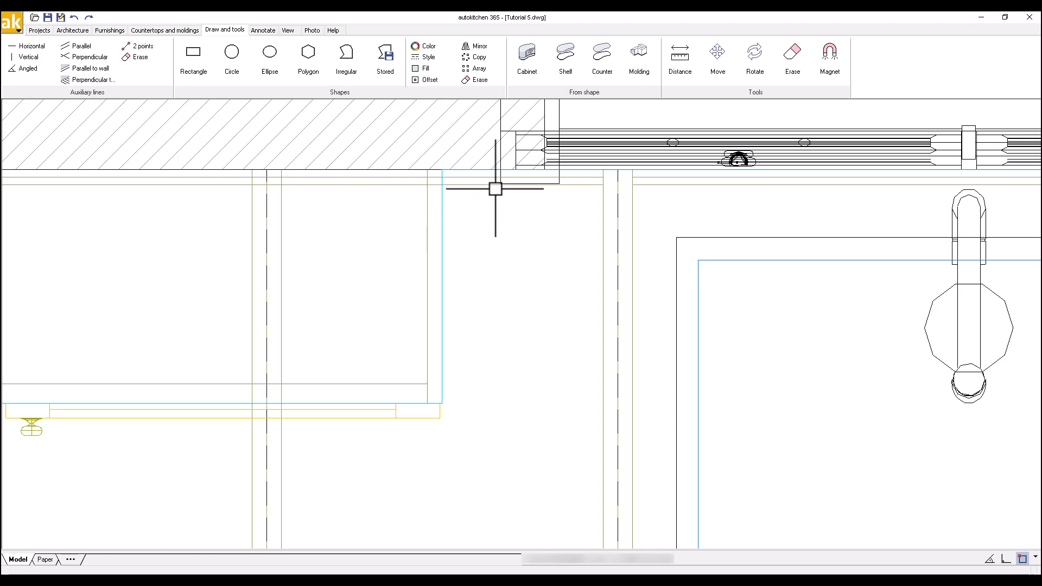
{"action": "scroll", "coordinate": [495, 189], "scroll_direction": "down", "scroll_amount": 6}
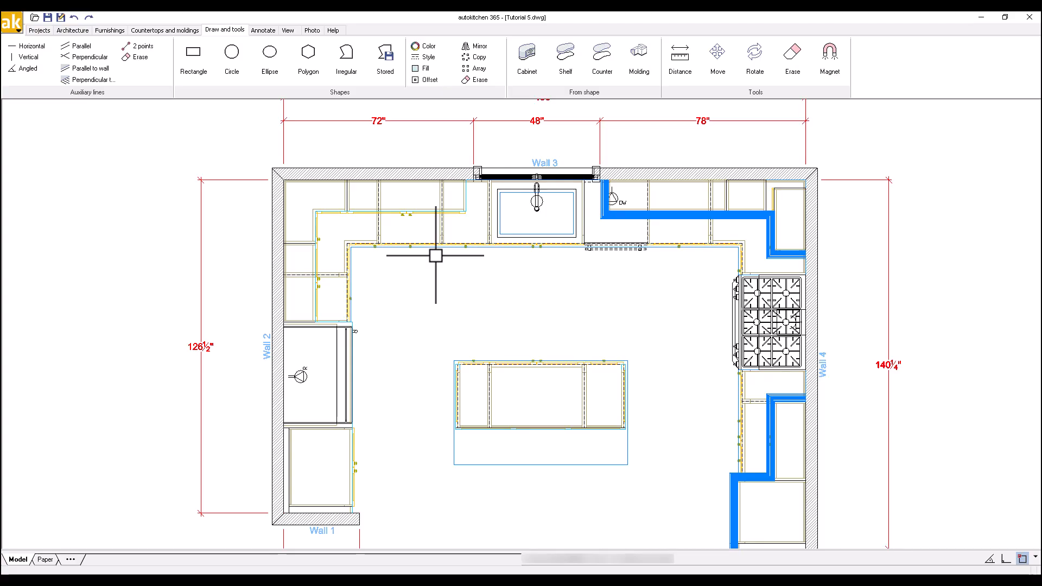
Review the Crown 29 molding's dimensions and elevation, and place it along the drawn shape with the room interior as its side.
{"action": "left_click", "coordinate": [161, 31]}
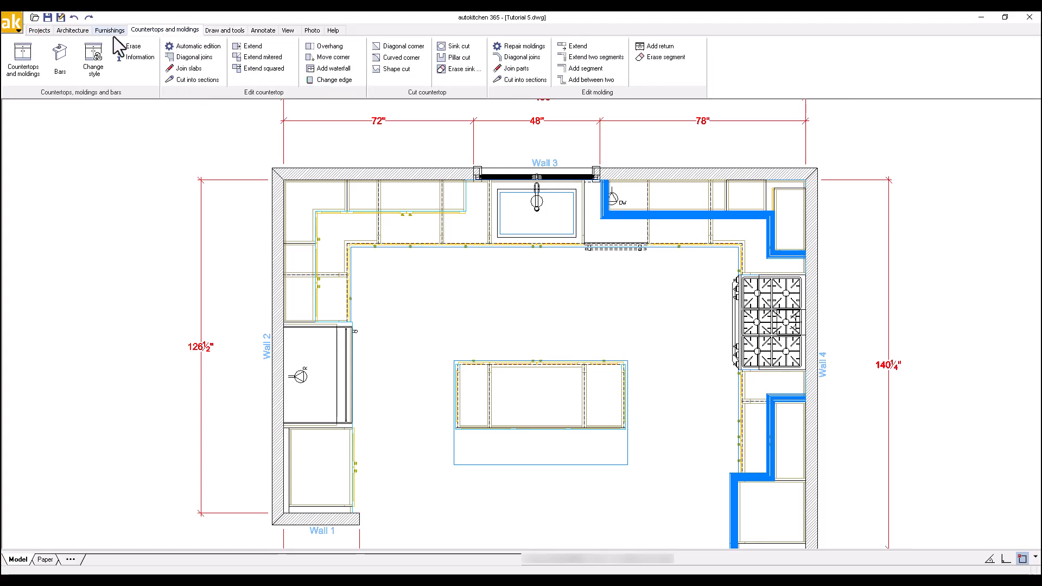
{"action": "left_click", "coordinate": [30, 57]}
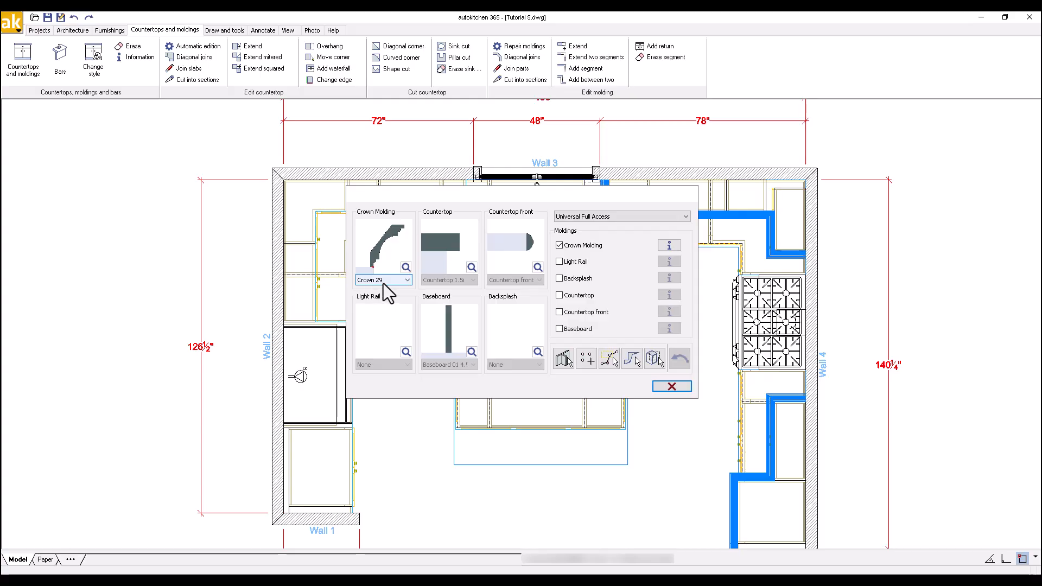
{"action": "left_click", "coordinate": [671, 248]}
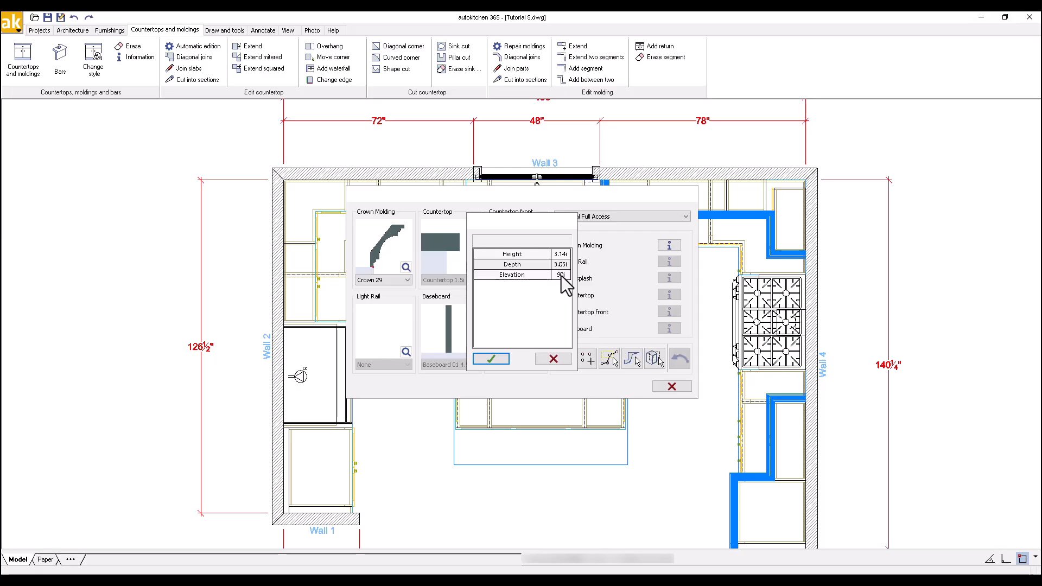
{"action": "left_click", "coordinate": [553, 359]}
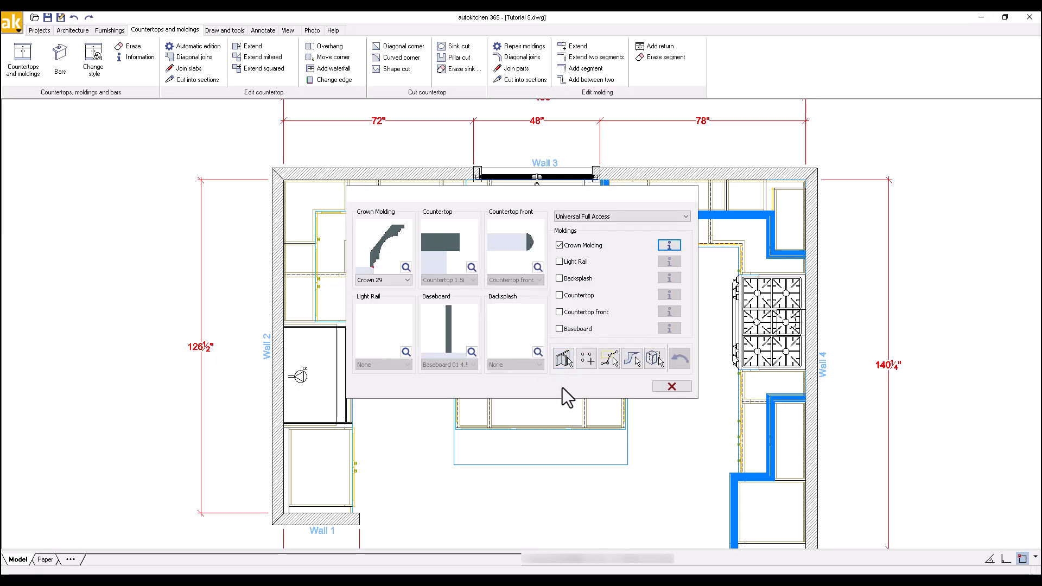
{"action": "left_click_drag", "start_coordinate": [631, 191], "coordinate": [745, 167]}
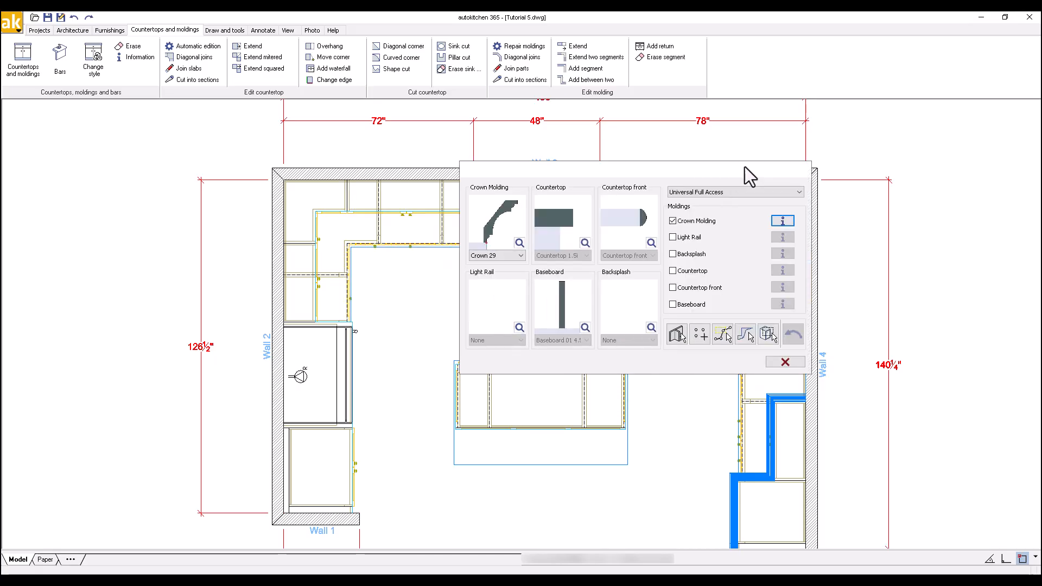
{"action": "left_click", "coordinate": [722, 333]}
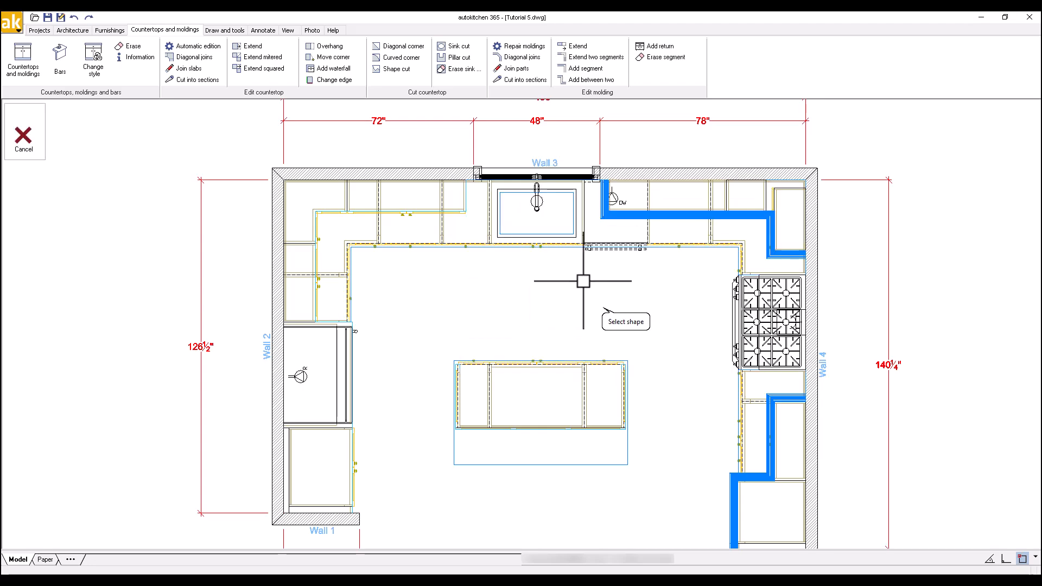
{"action": "left_click", "coordinate": [442, 209]}
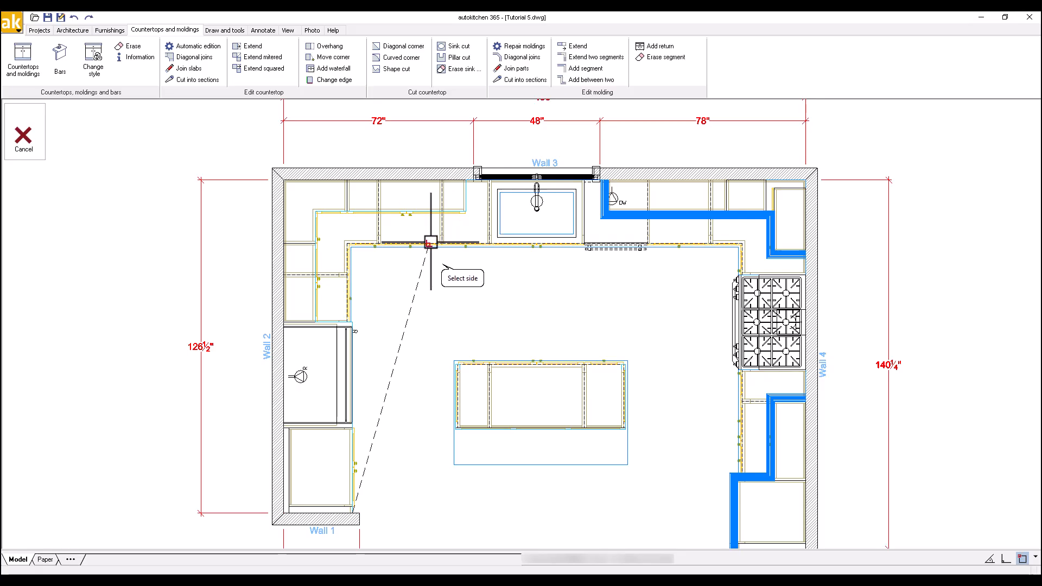
{"action": "scroll", "coordinate": [431, 243], "scroll_direction": "down", "scroll_amount": 2}
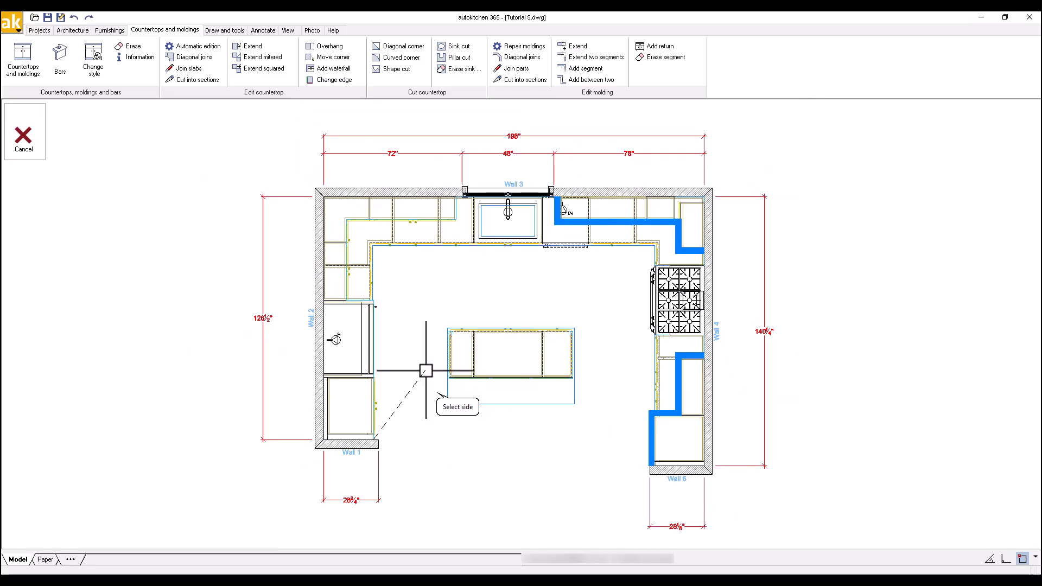
{"action": "left_click", "coordinate": [427, 413]}
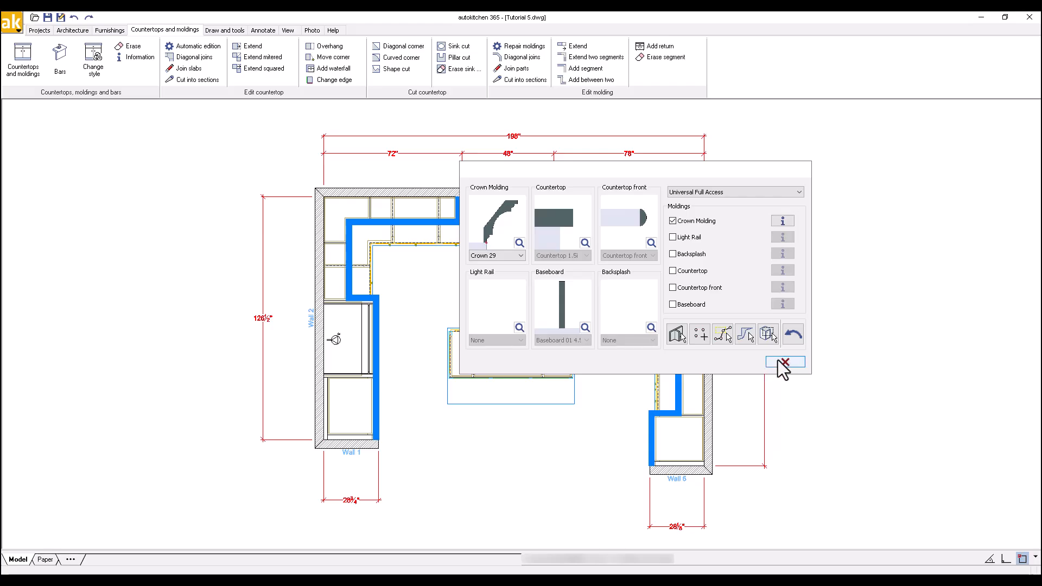
{"action": "left_click", "coordinate": [785, 362]}
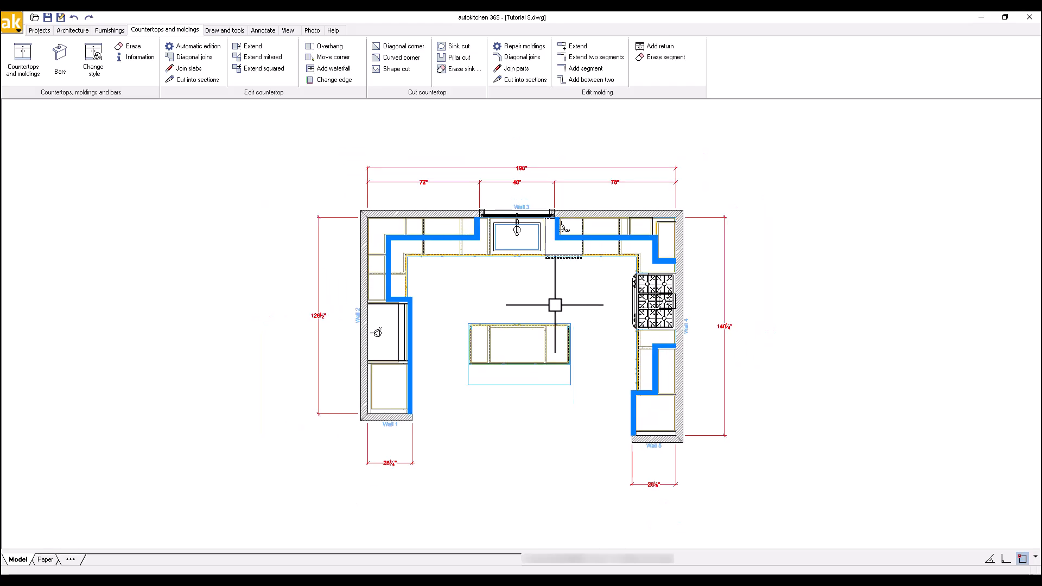
Turn the toe kick moldings and the 3D appliances back on in the floor plan.
{"action": "scroll", "coordinate": [554, 304], "scroll_direction": "up", "scroll_amount": 1}
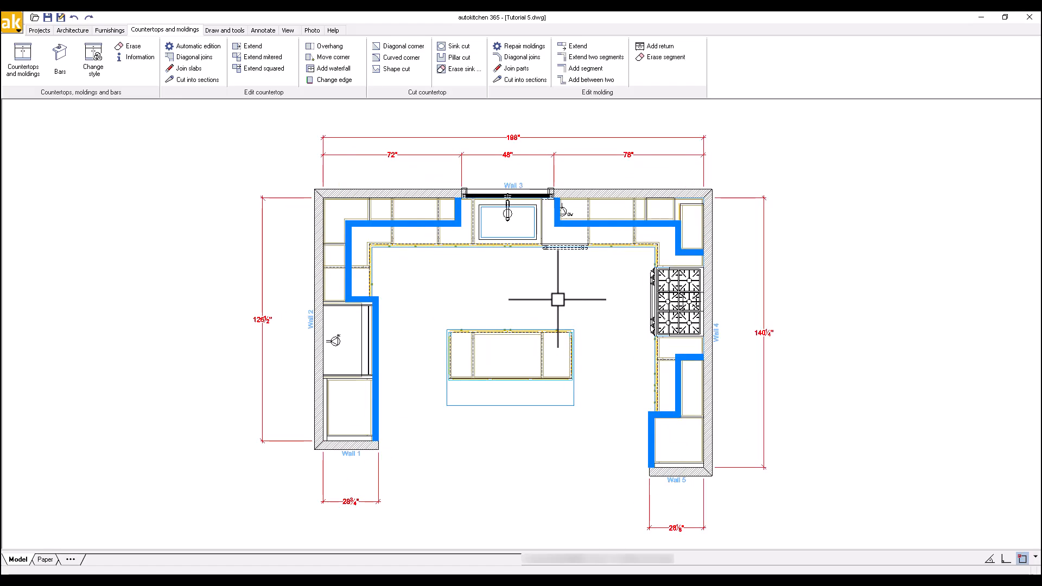
{"action": "left_click", "coordinate": [289, 31]}
{"action": "left_click", "coordinate": [446, 60]}
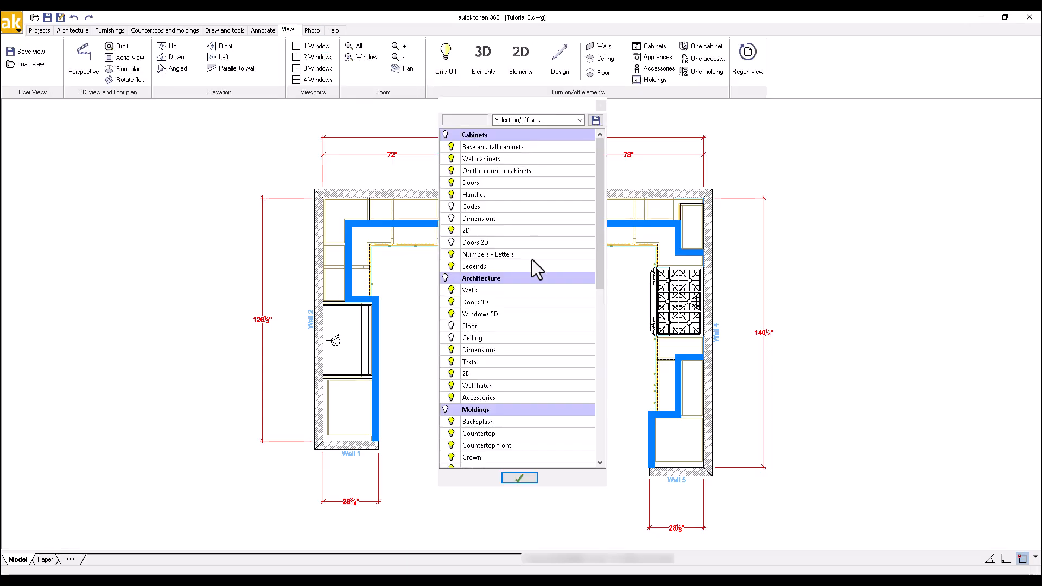
{"action": "scroll", "coordinate": [496, 385], "scroll_direction": "down", "scroll_amount": 3}
{"action": "left_click", "coordinate": [486, 373]}
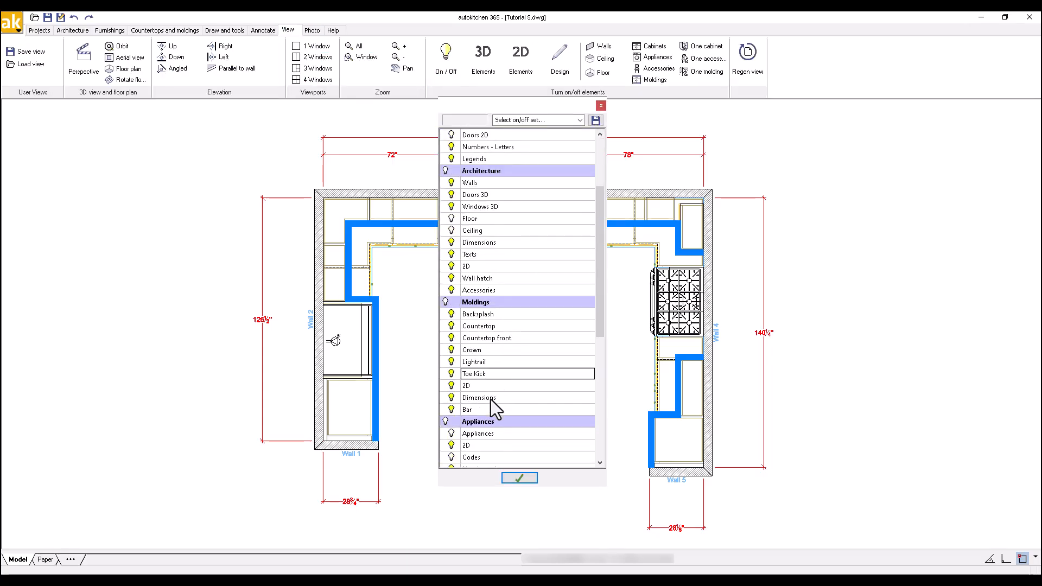
{"action": "left_click", "coordinate": [452, 433]}
{"action": "left_click", "coordinate": [519, 478]}
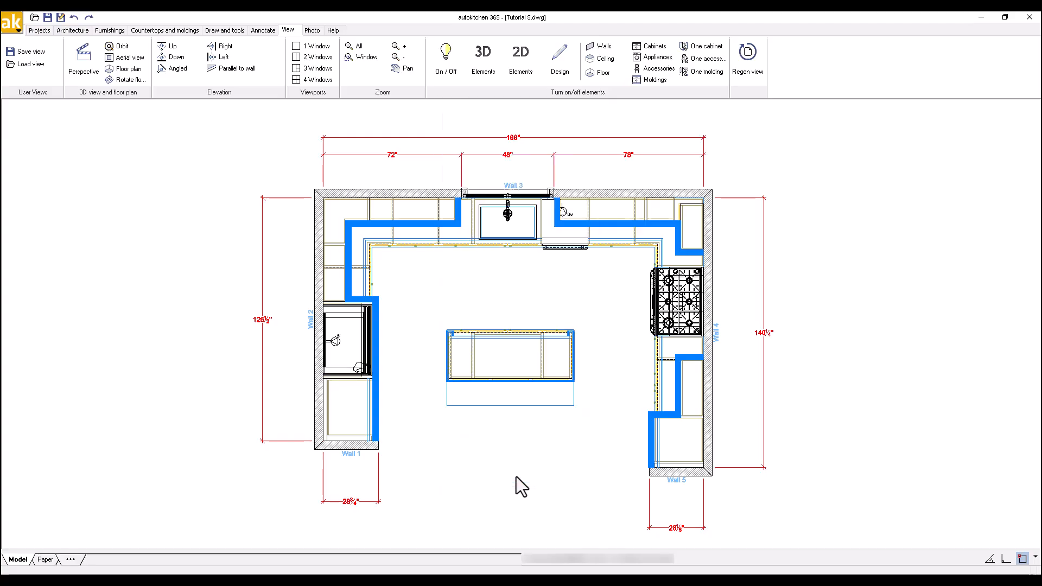
Inspect the finished crown molding in a fast-shaded orbit view of the kitchen, and return to the wireframe floor plan.
{"action": "right_click", "coordinate": [553, 280]}
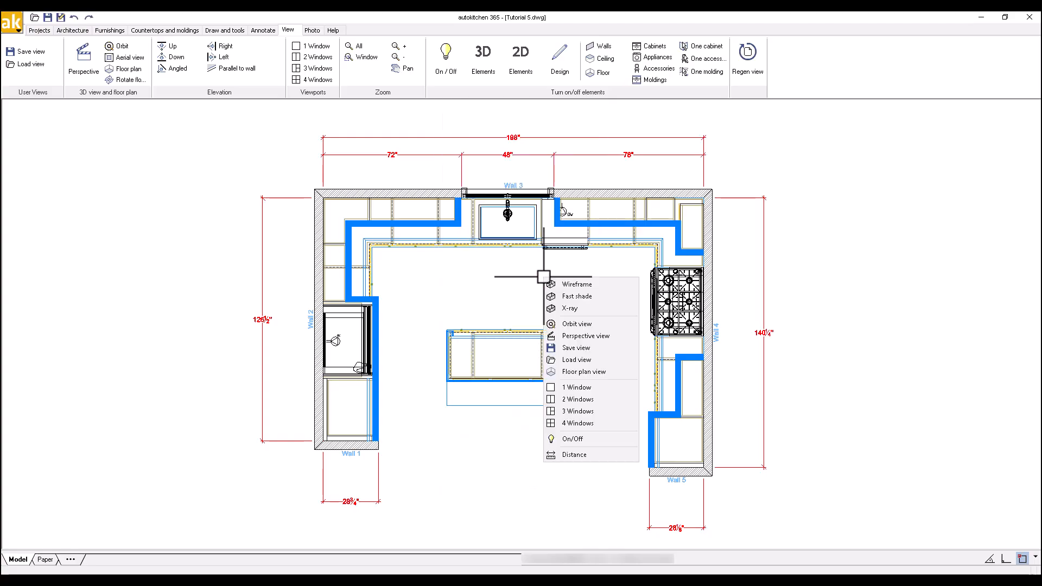
{"action": "left_click", "coordinate": [570, 324]}
{"action": "right_click", "coordinate": [564, 270]}
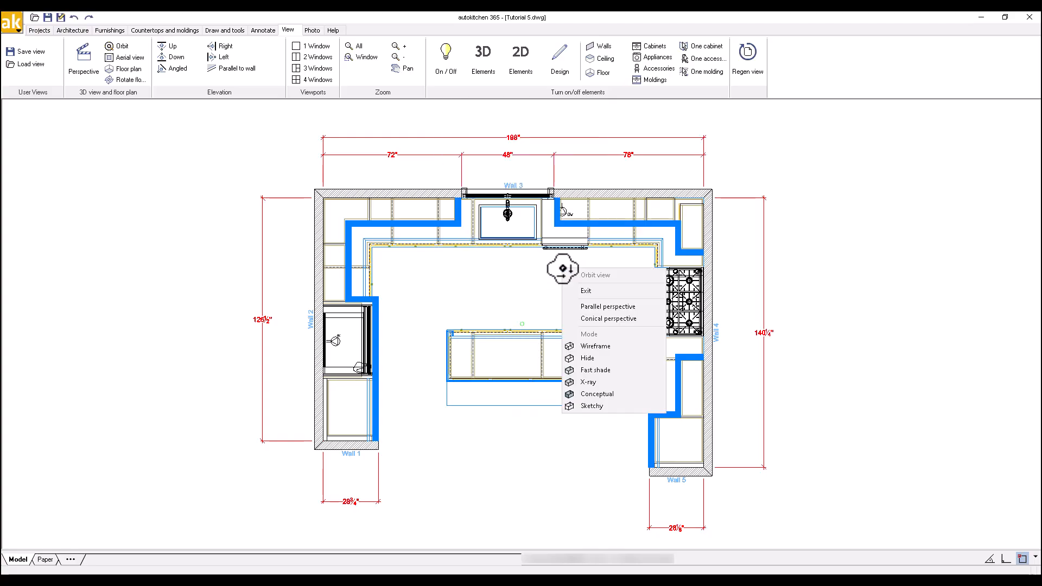
{"action": "left_click", "coordinate": [597, 370]}
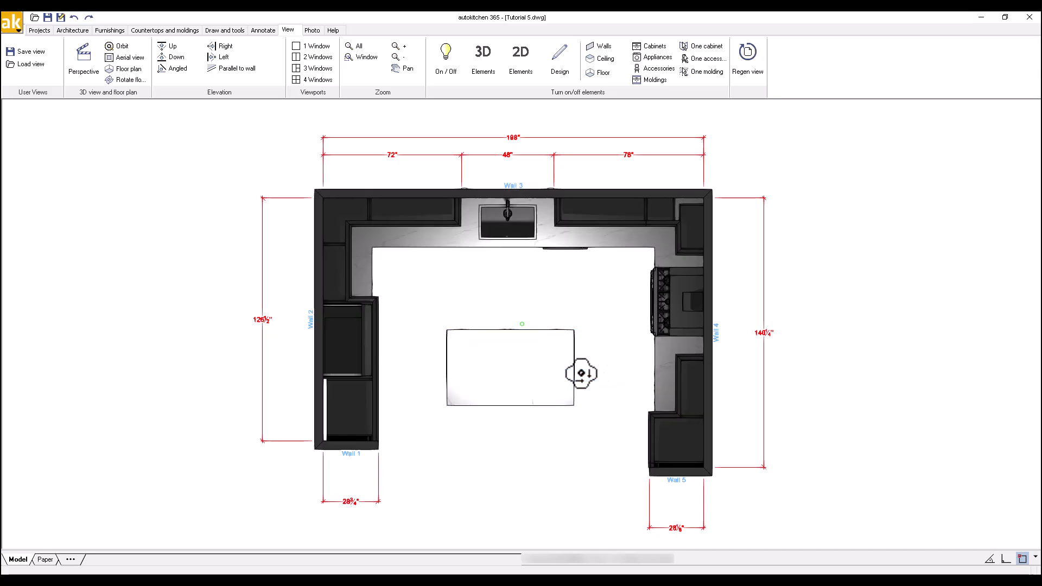
{"action": "mouse_move", "coordinate": [577, 372]}
{"action": "left_mouse_down"}
{"action": "mouse_move", "coordinate": [488, 233]}
{"action": "mouse_move", "coordinate": [646, 234]}
{"action": "mouse_move", "coordinate": [616, 259]}
{"action": "left_mouse_up"}
{"action": "right_click", "coordinate": [591, 242]}
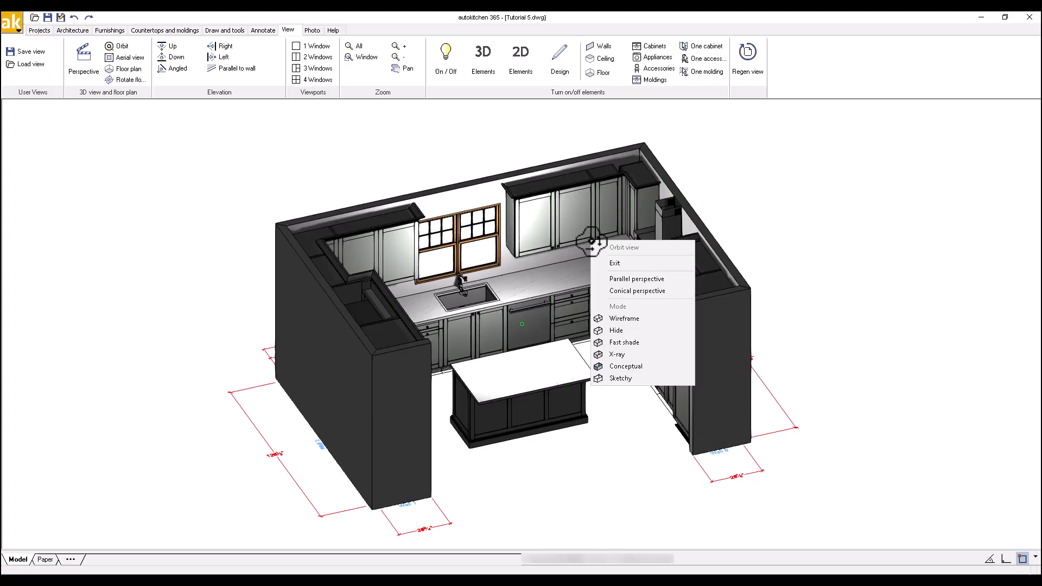
{"action": "left_click", "coordinate": [615, 263]}
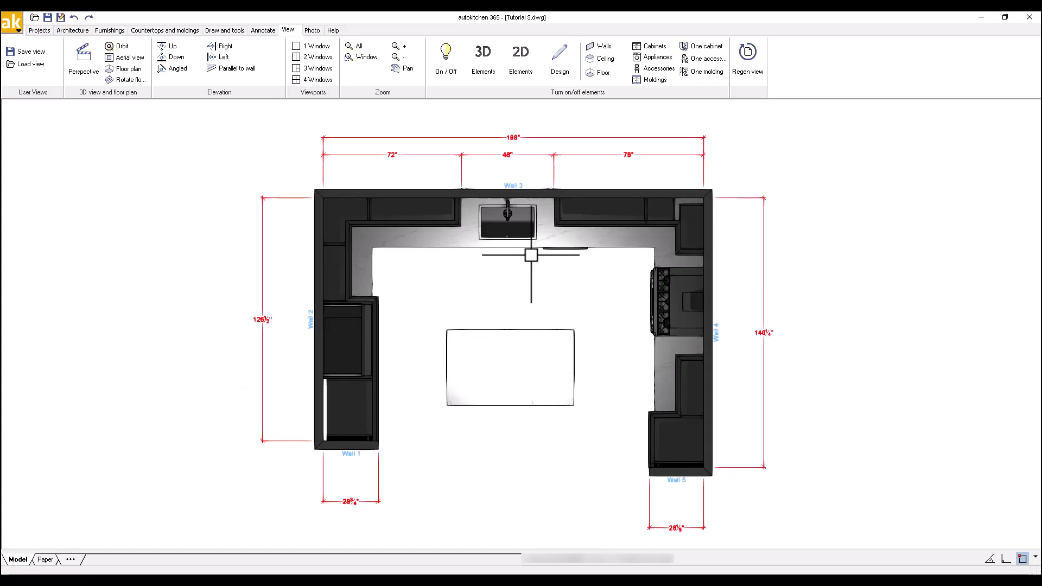
{"action": "right_click", "coordinate": [535, 261]}
{"action": "left_click", "coordinate": [539, 274]}
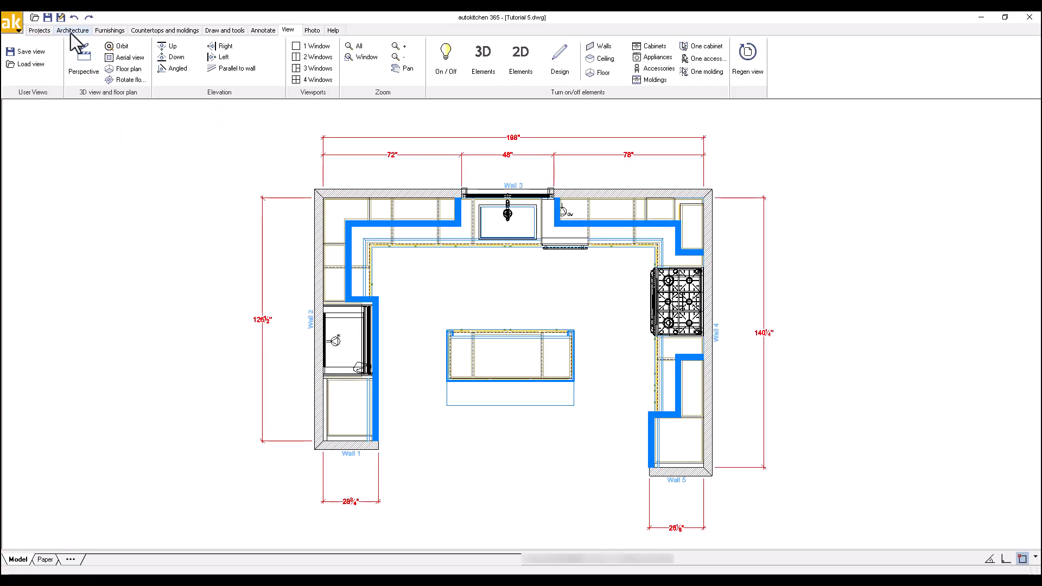
Save the drawing and join the parts of all moldings in the kitchen.
{"action": "left_click", "coordinate": [47, 20]}
{"action": "left_click", "coordinate": [149, 31]}
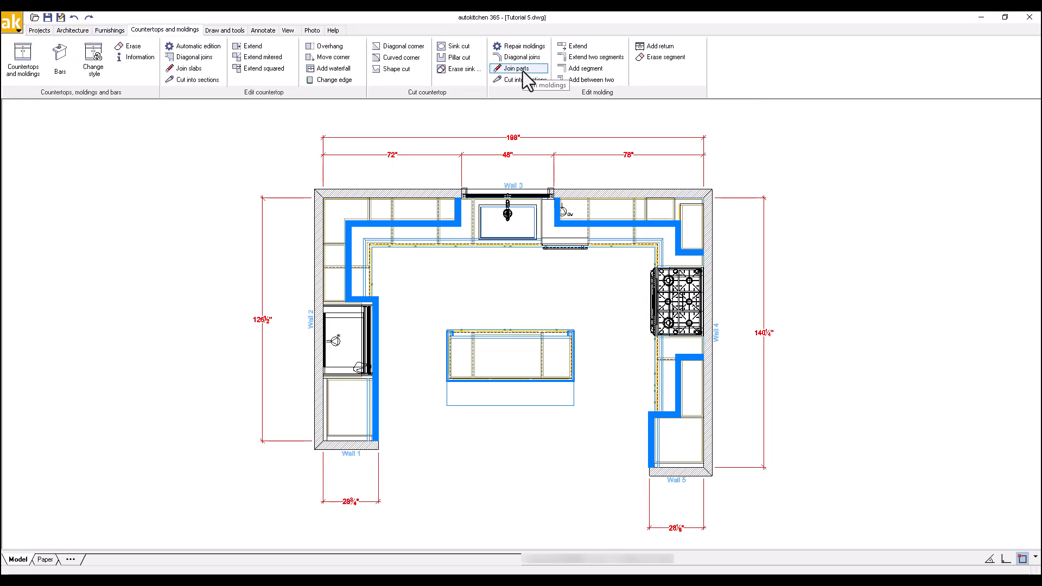
{"action": "left_click", "coordinate": [517, 69]}
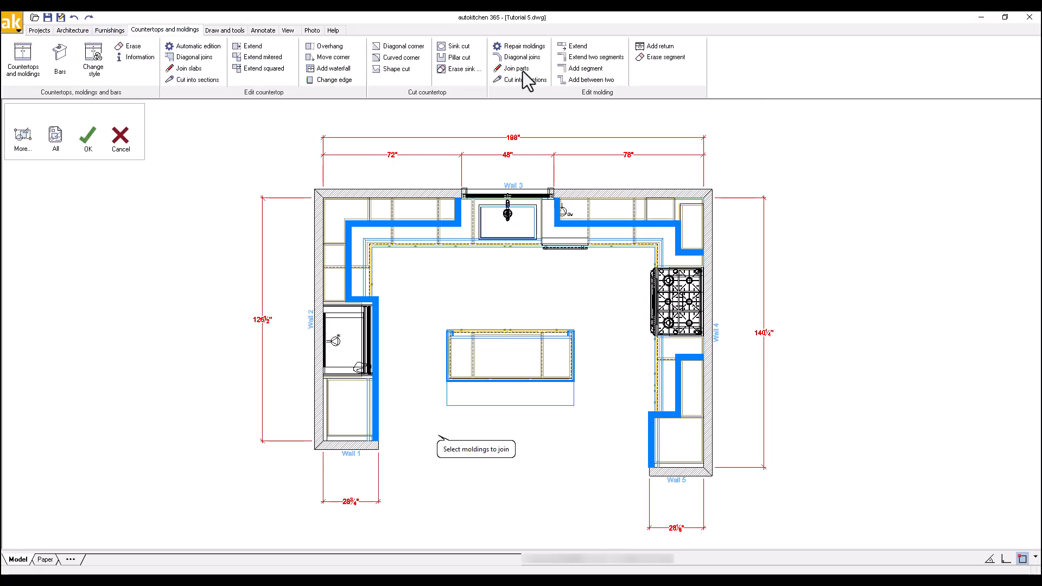
{"action": "left_click", "coordinate": [56, 139]}
{"action": "left_click", "coordinate": [88, 140]}
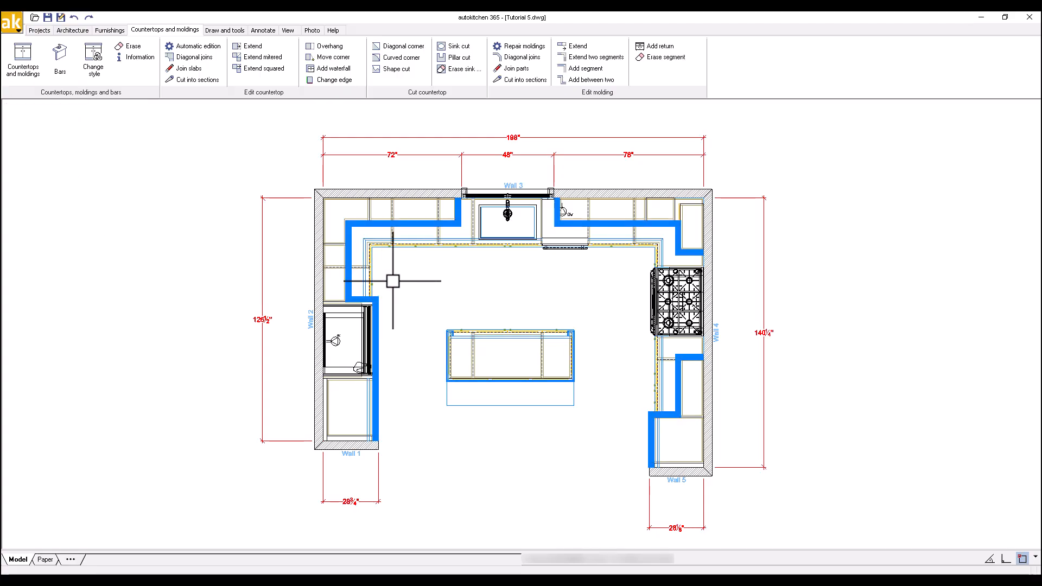
Change the style of the three crown molding runs along the wall and tall cabinets, keeping Crown 29 and setting its height to 4.
{"action": "scroll", "coordinate": [392, 281], "scroll_direction": "up", "scroll_amount": 1}
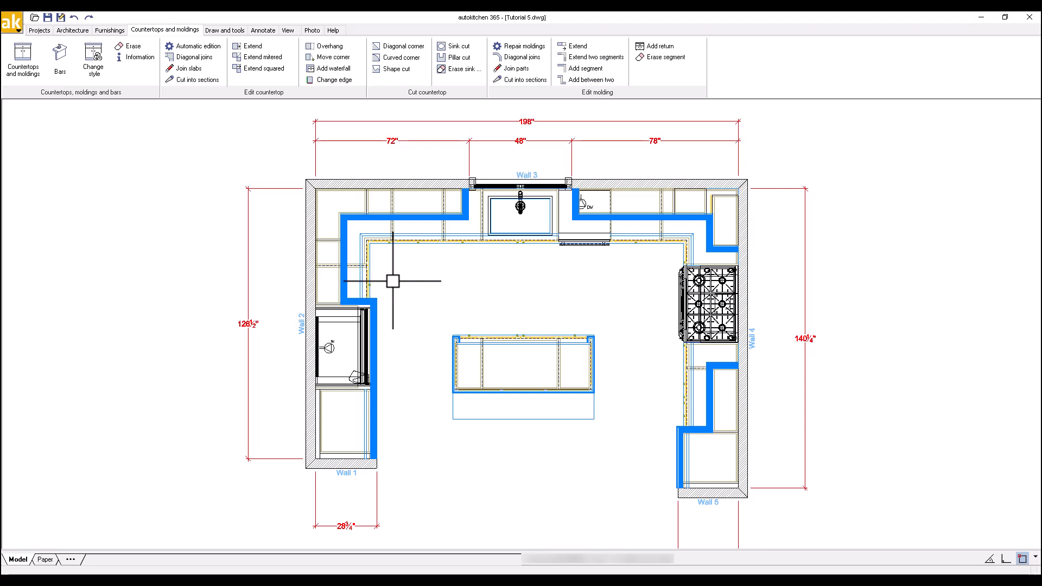
{"action": "left_click", "coordinate": [96, 63]}
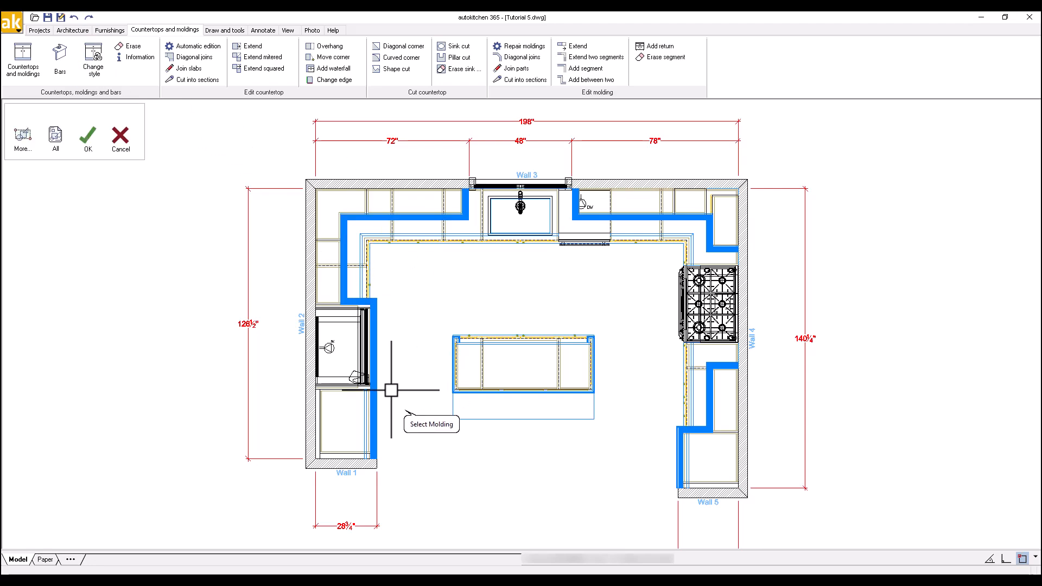
{"action": "left_click", "coordinate": [374, 362]}
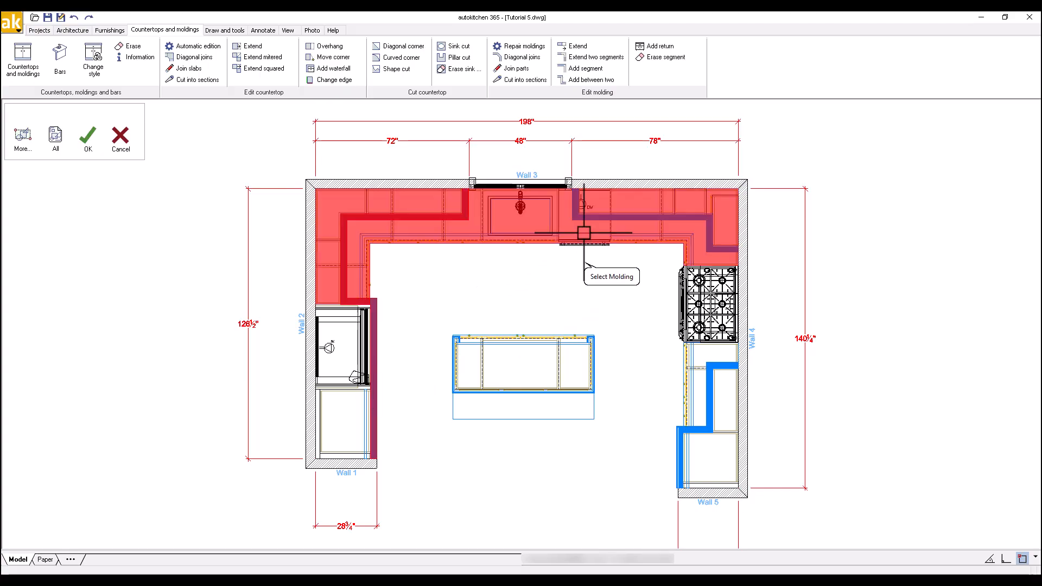
{"action": "left_click", "coordinate": [642, 219]}
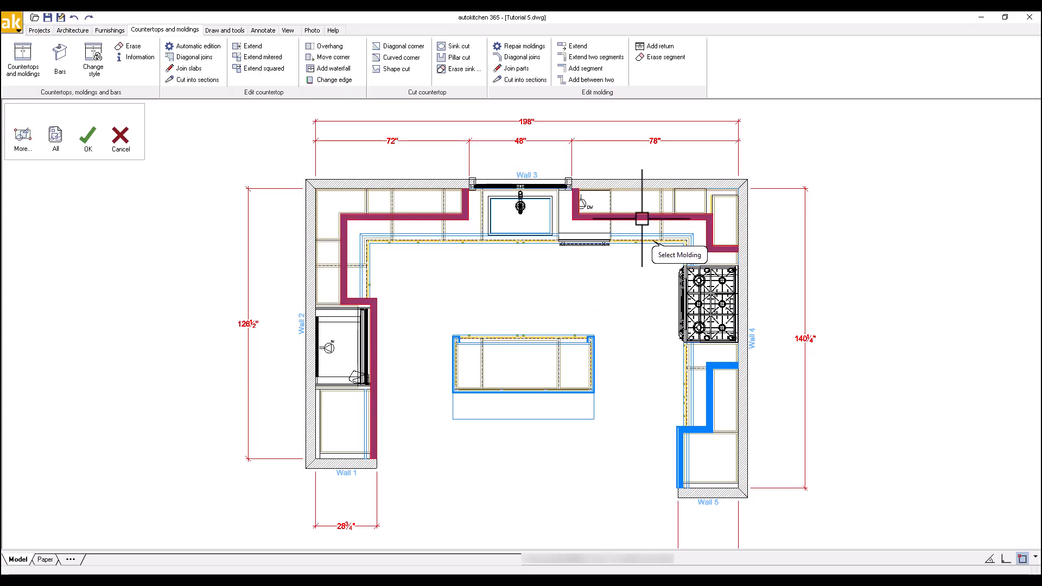
{"action": "left_click", "coordinate": [708, 385]}
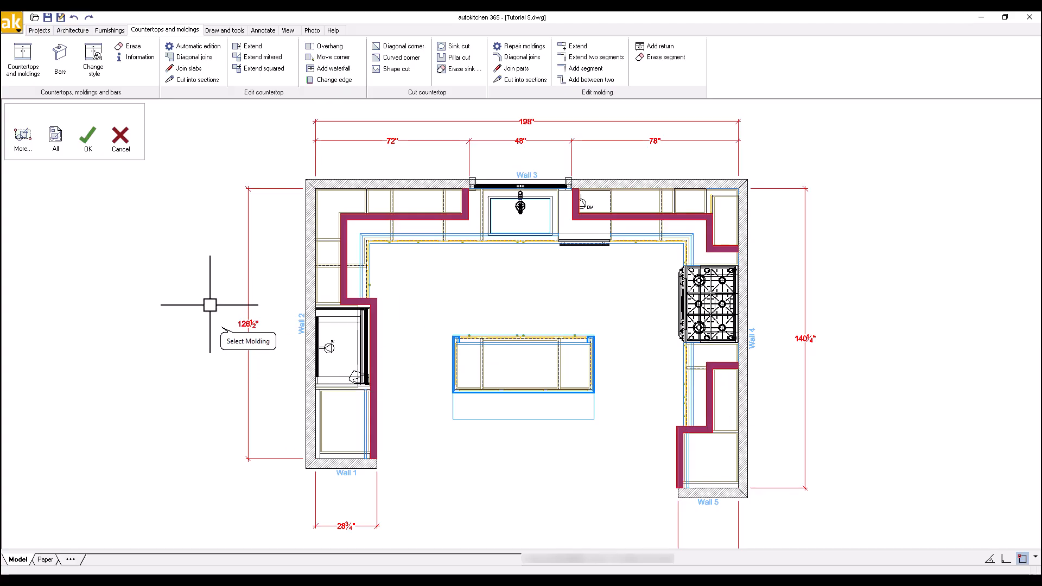
{"action": "left_click", "coordinate": [88, 144]}
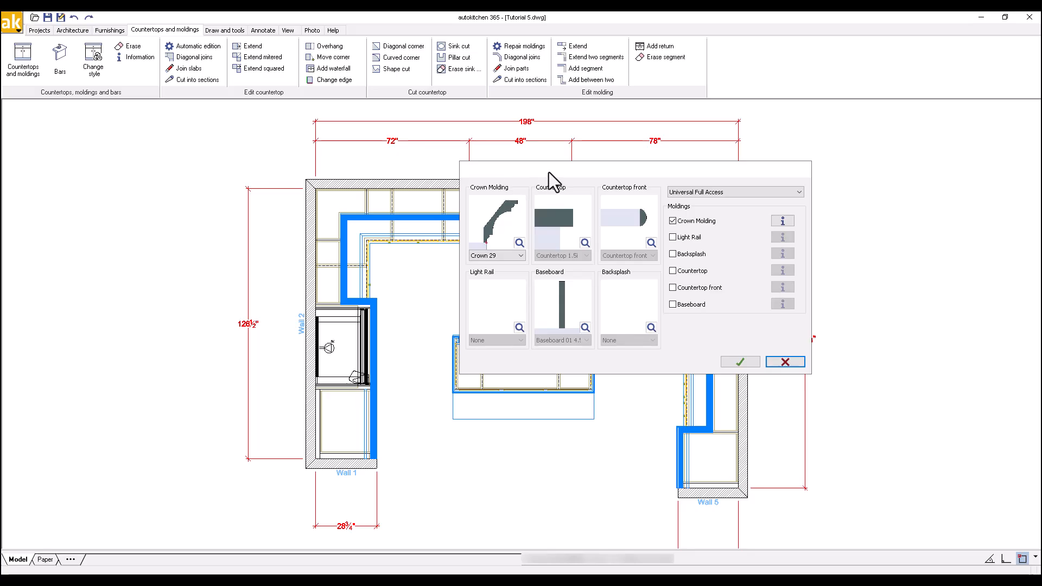
{"action": "left_click_drag", "start_coordinate": [548, 172], "coordinate": [590, 165]}
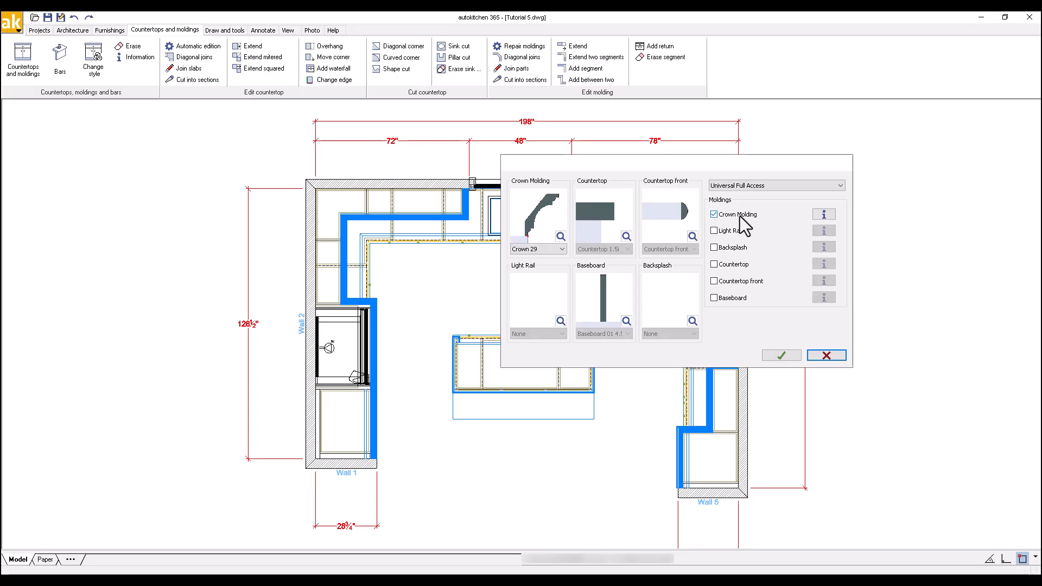
{"action": "left_click", "coordinate": [823, 215]}
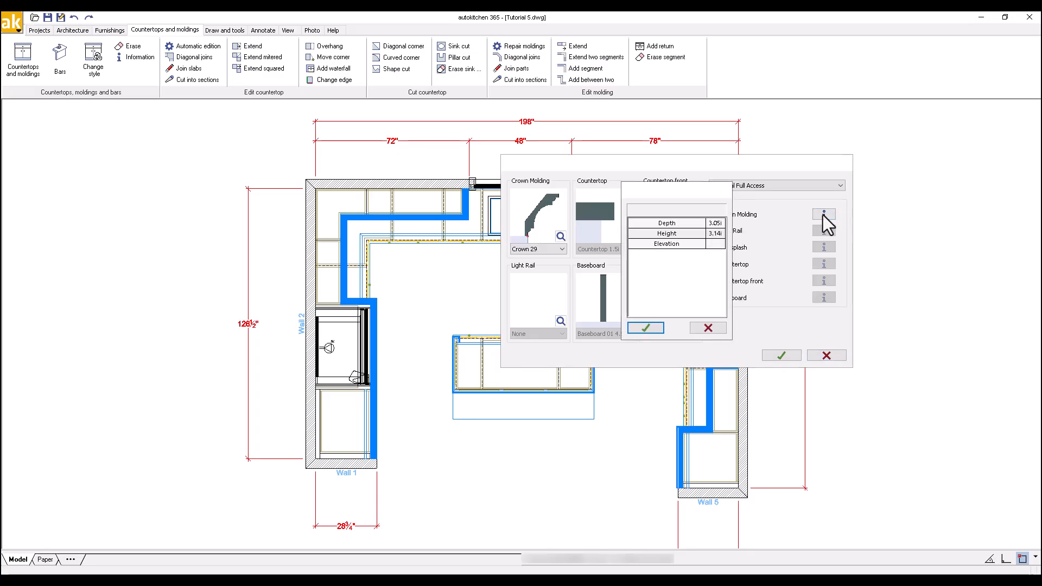
{"action": "left_click", "coordinate": [715, 234]}
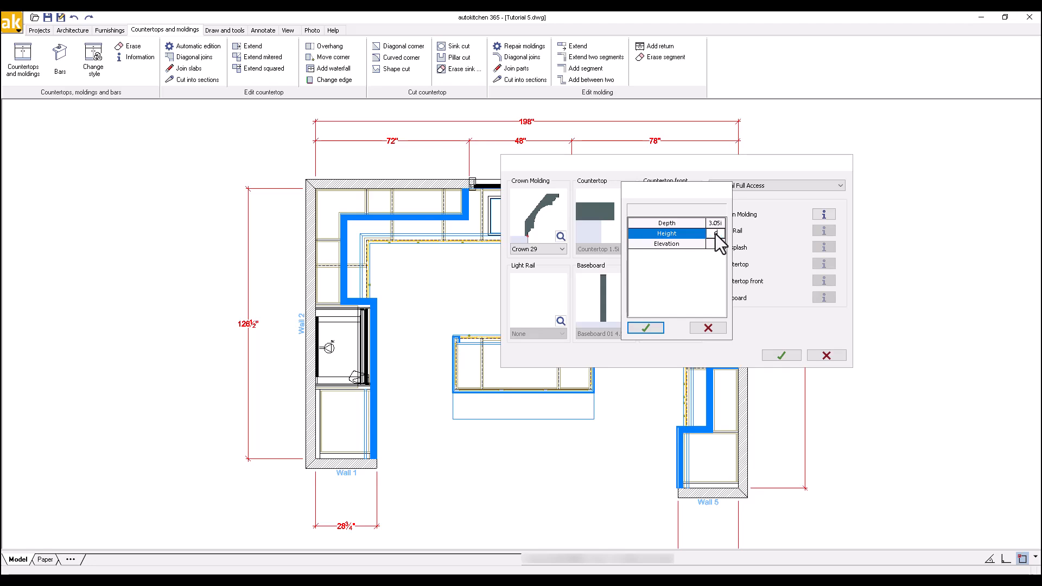
{"action": "left_click", "coordinate": [648, 328]}
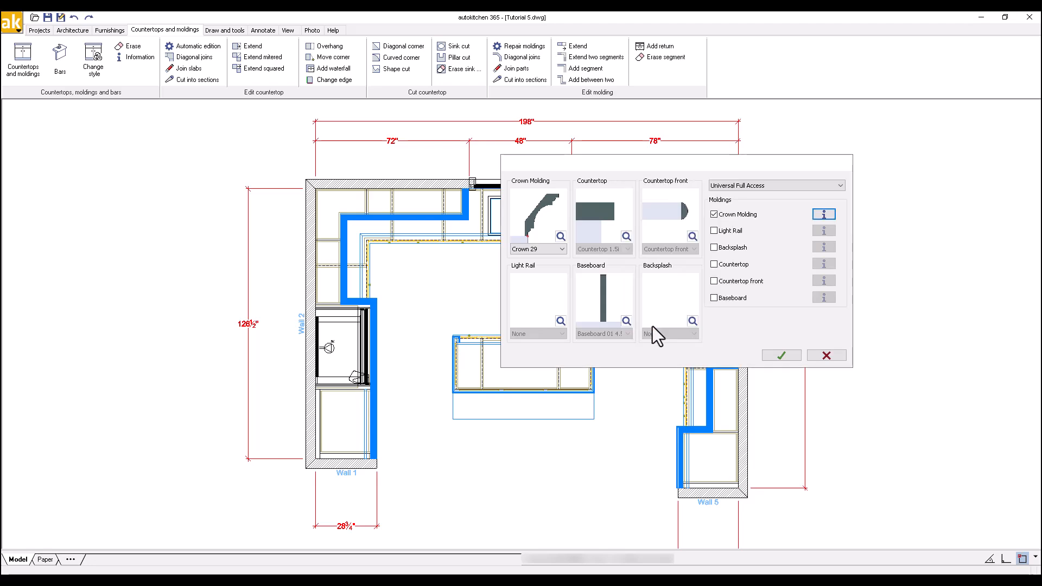
{"action": "left_click", "coordinate": [782, 356]}
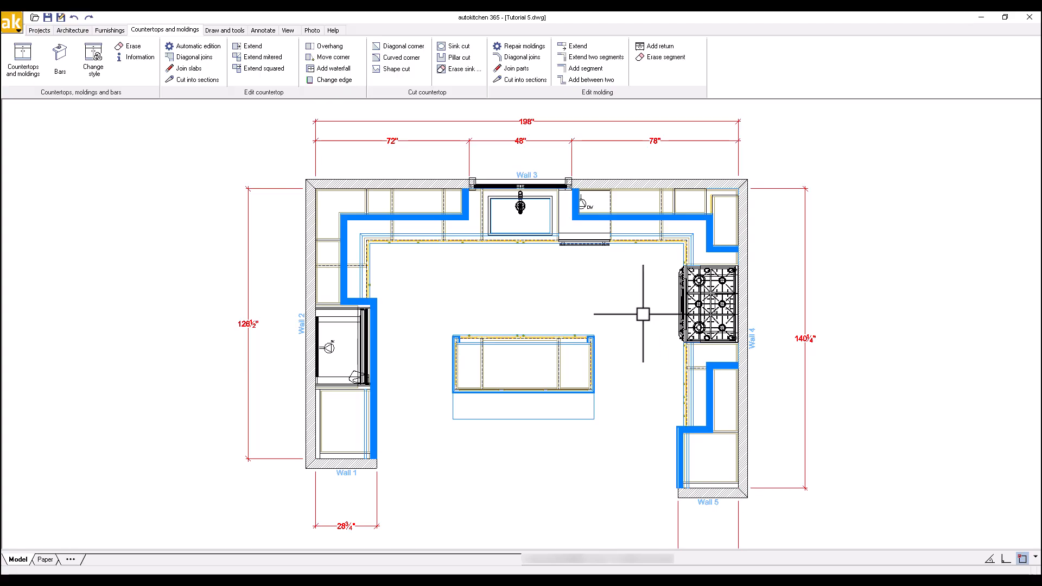
Orbit the kitchen into a 3D view to examine the restyled crown molding.
{"action": "right_click", "coordinate": [608, 278]}
{"action": "left_click", "coordinate": [628, 322]}
{"action": "left_click_drag", "start_coordinate": [617, 320], "coordinate": [529, 190]}
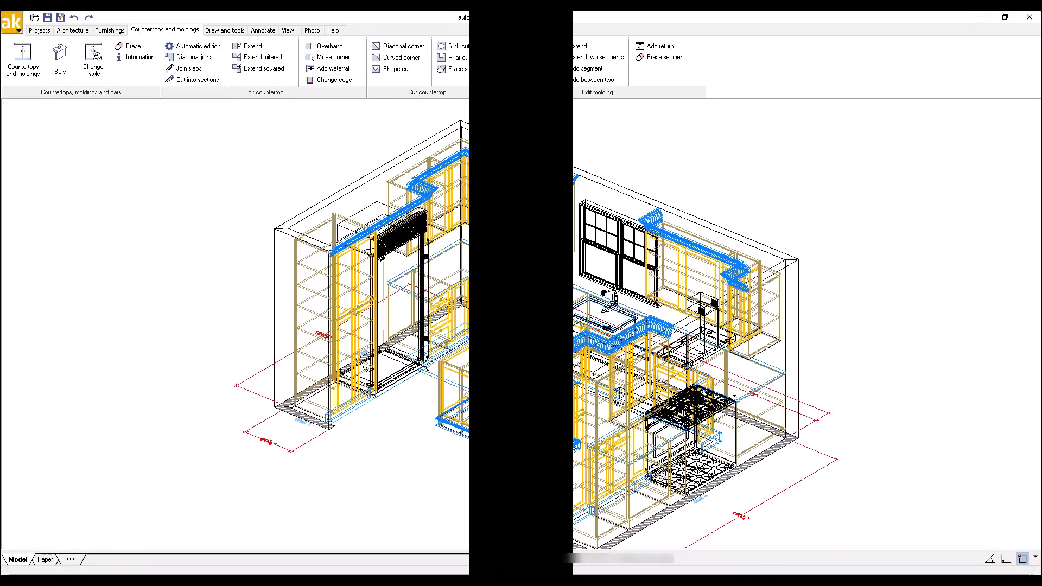